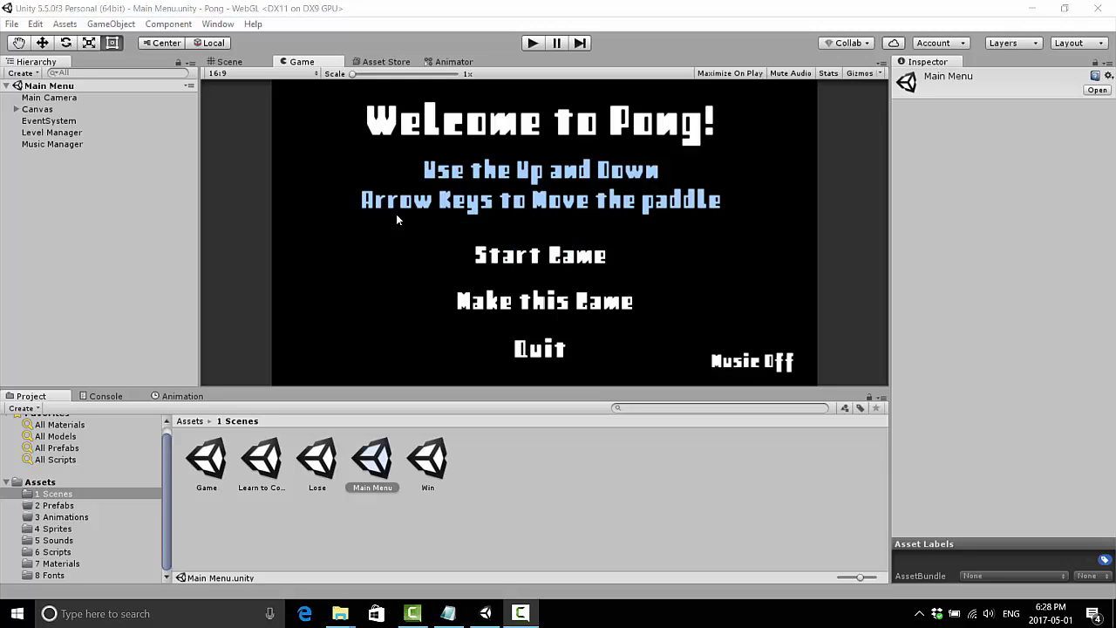
- Open the Game scene and examine the ScoreManager's Score To Beat setting
left_click(224, 475)
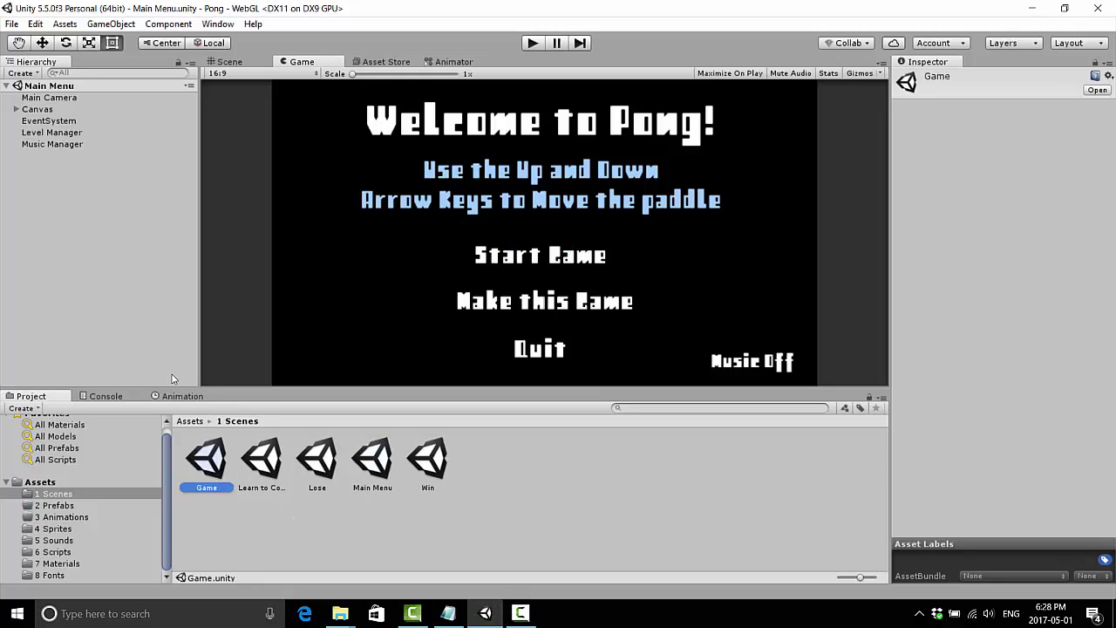
left_click(52, 109)
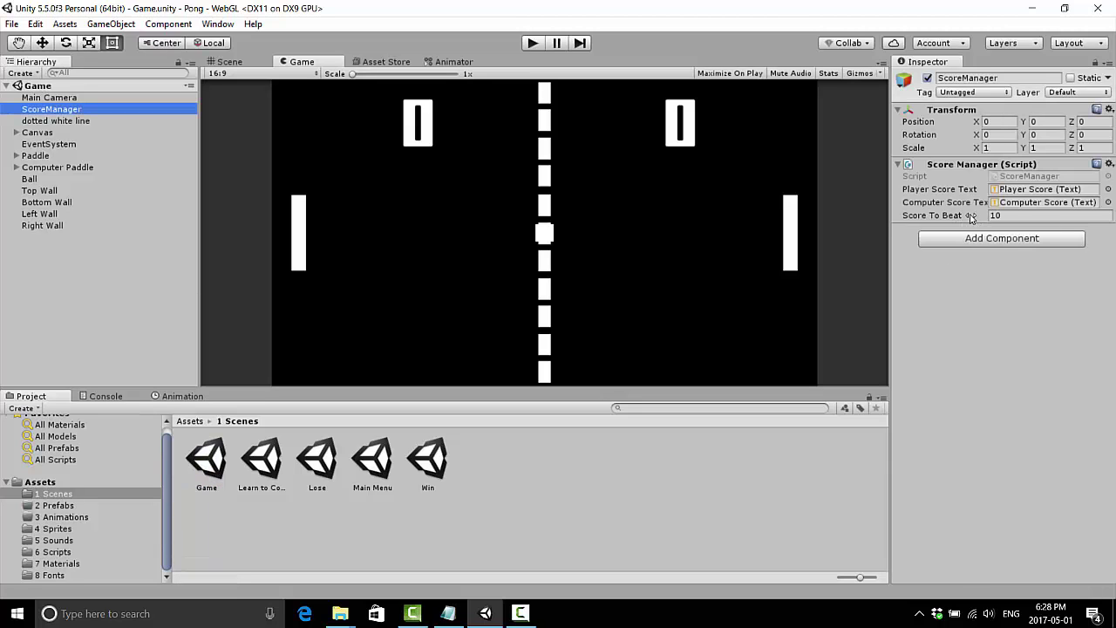
left_click(1004, 214)
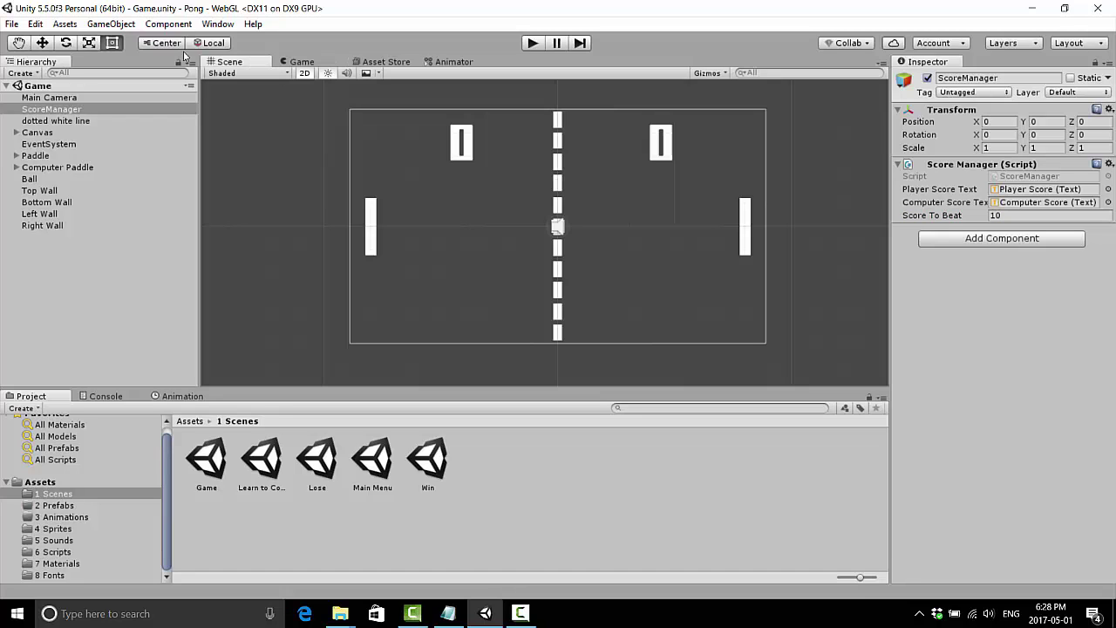
- Reopen the Main Menu scene and display it in the Game view
left_click(229, 62)
double_click(383, 462)
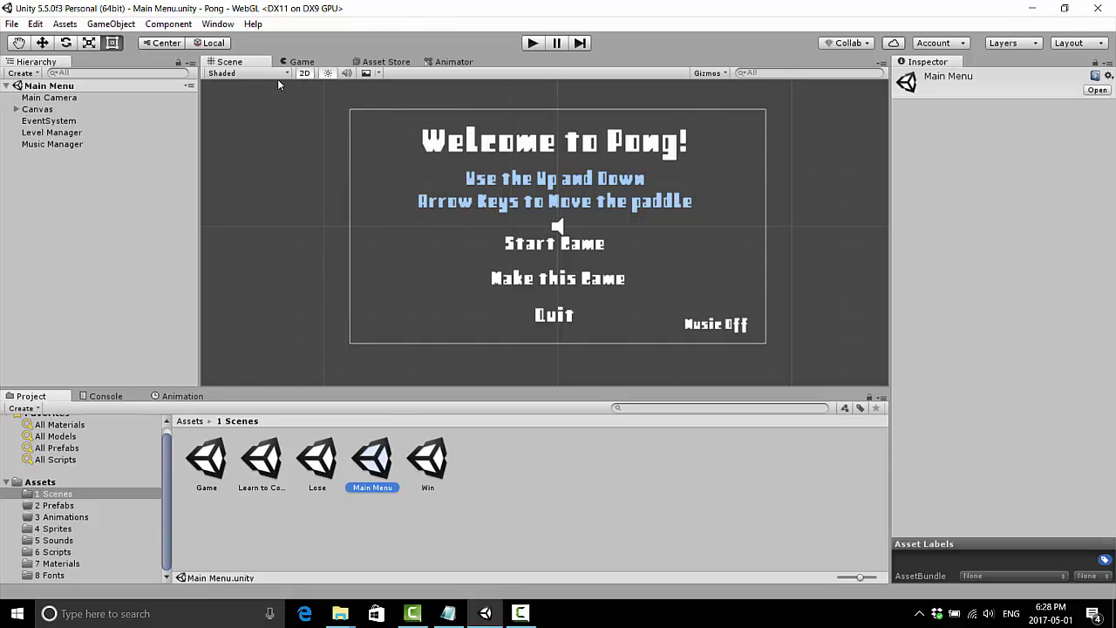
left_click(294, 63)
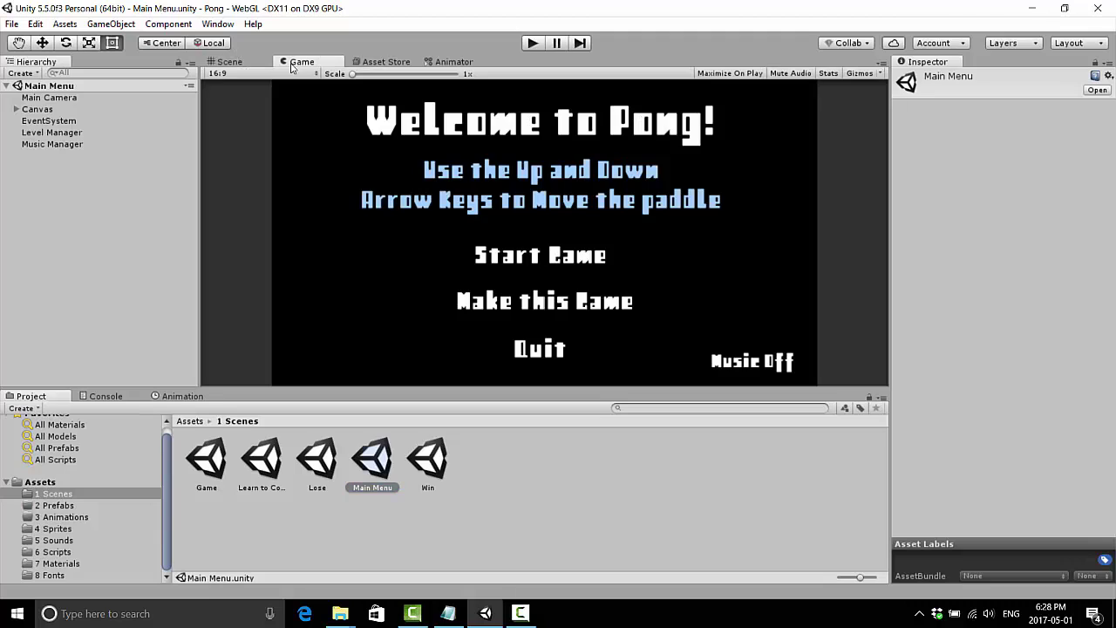
left_click(223, 74)
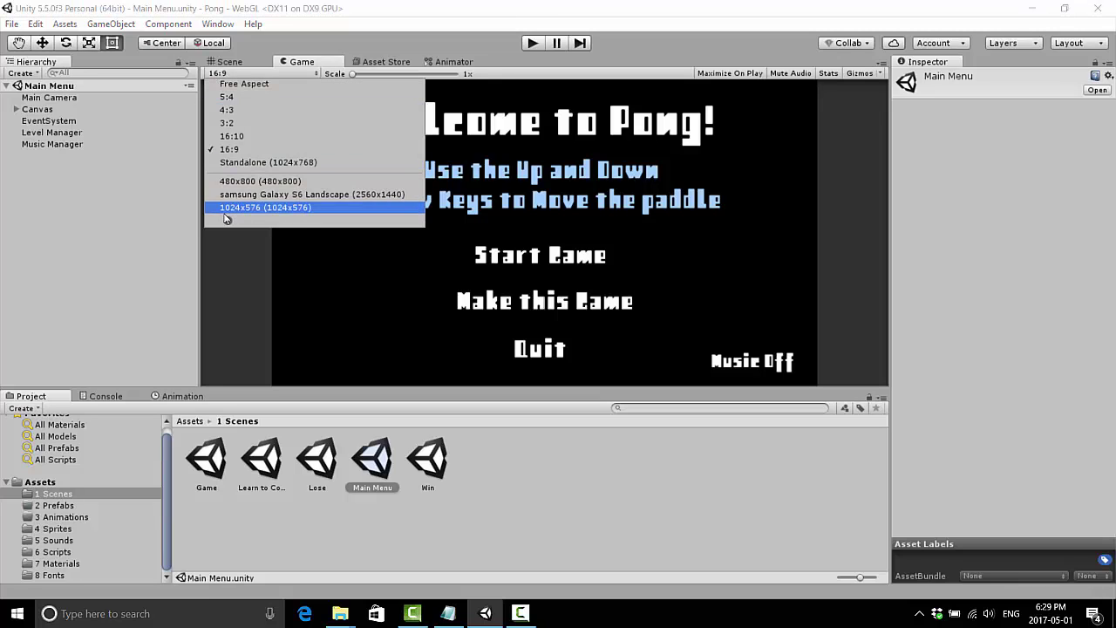
left_click(226, 223)
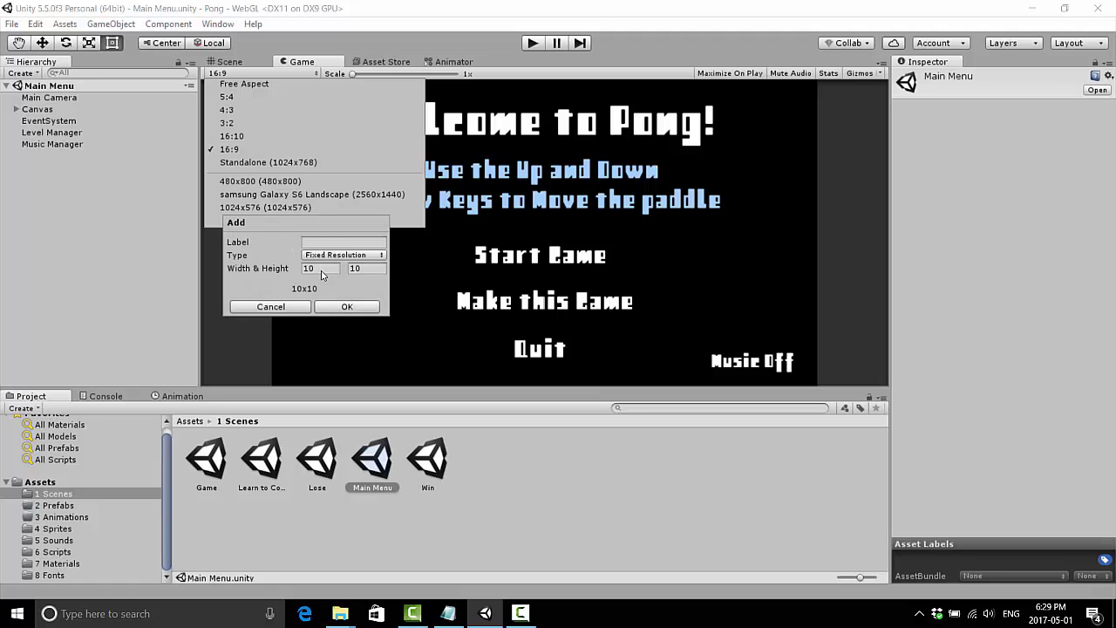
left_click(321, 271)
type("1024")
key("Tab")
type("576")
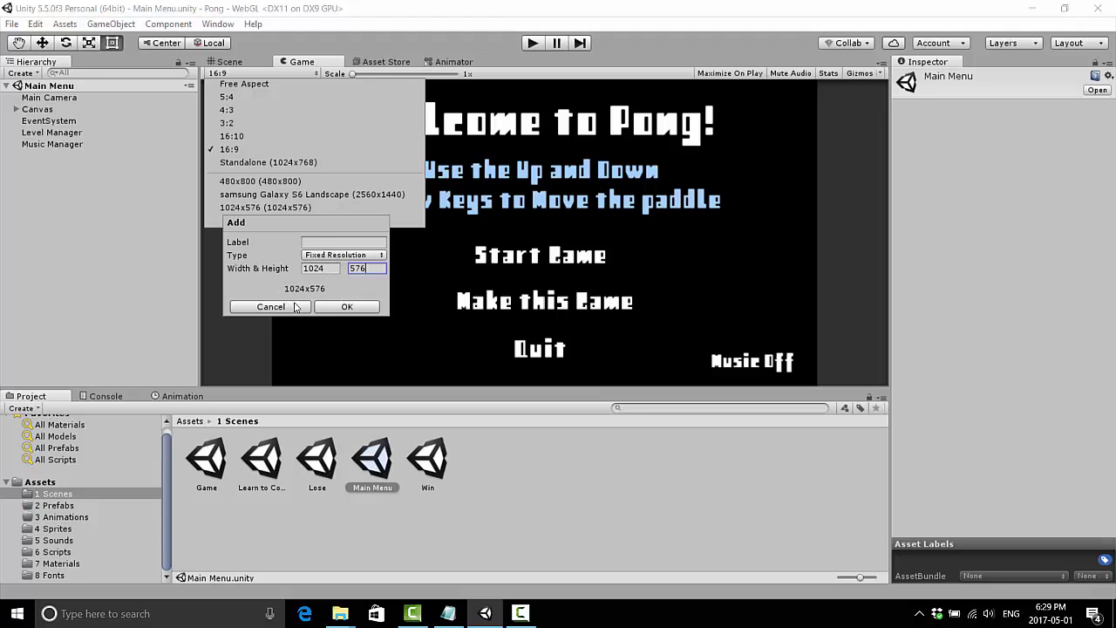
key("Return")
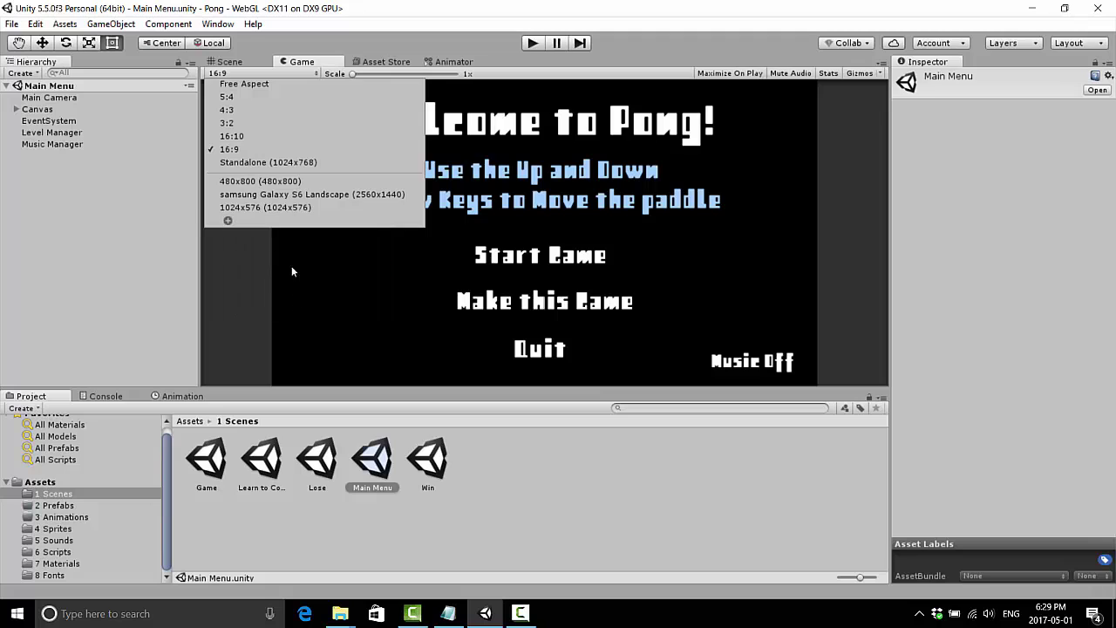
- Set the Game view's resolution to the existing 1024x576 preset
left_click(257, 208)
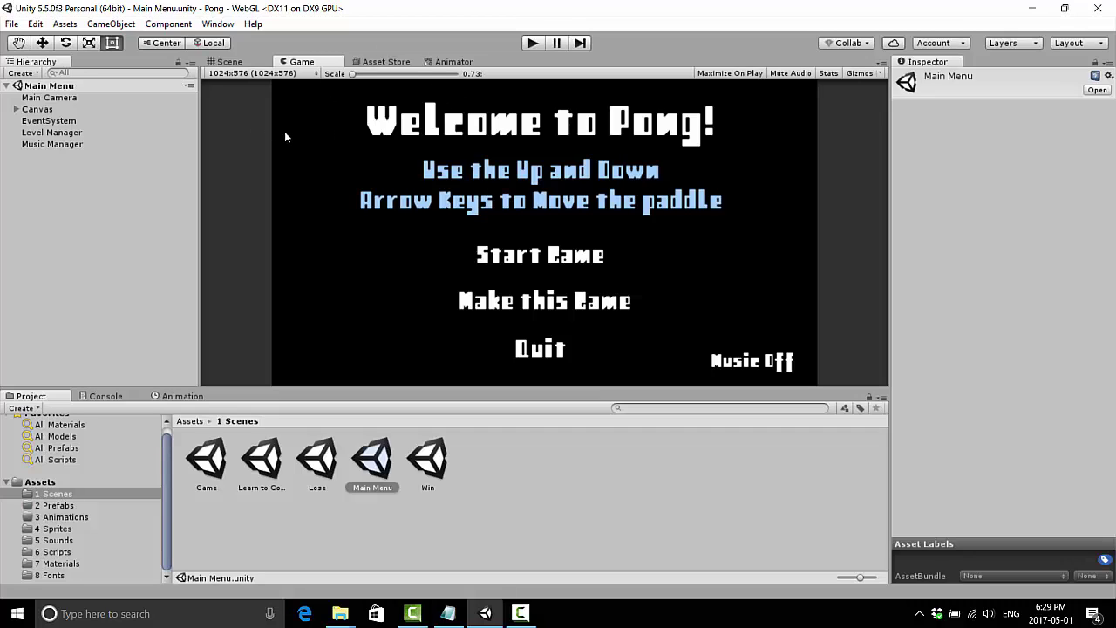
- Review the platforms in the Build Settings, select WebGL, and close the window
left_click(11, 23)
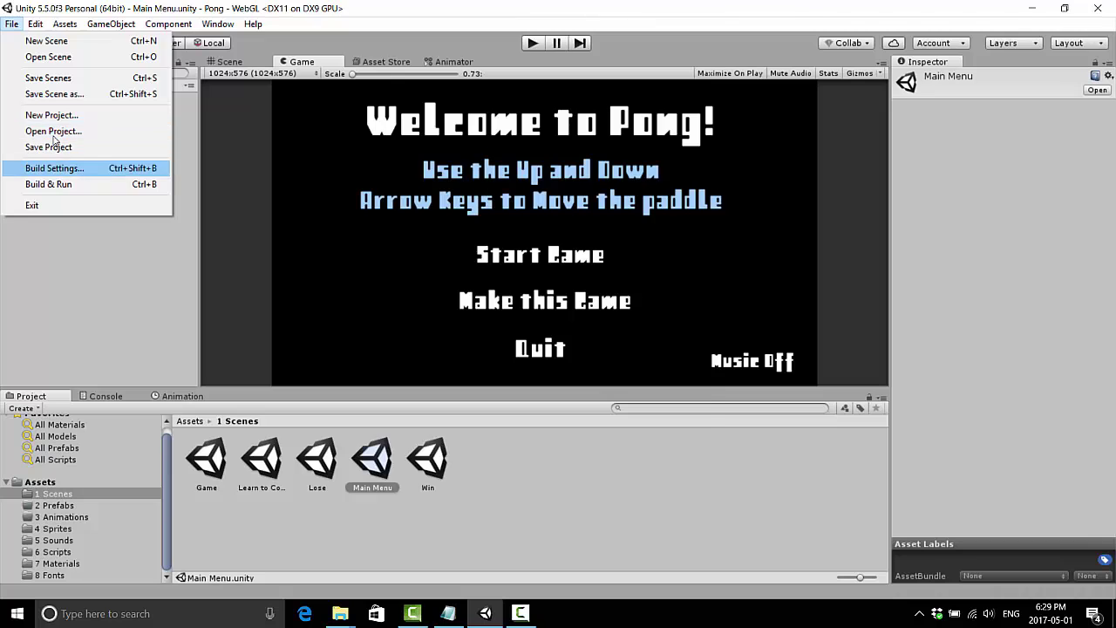
left_click(54, 170)
left_click(317, 318)
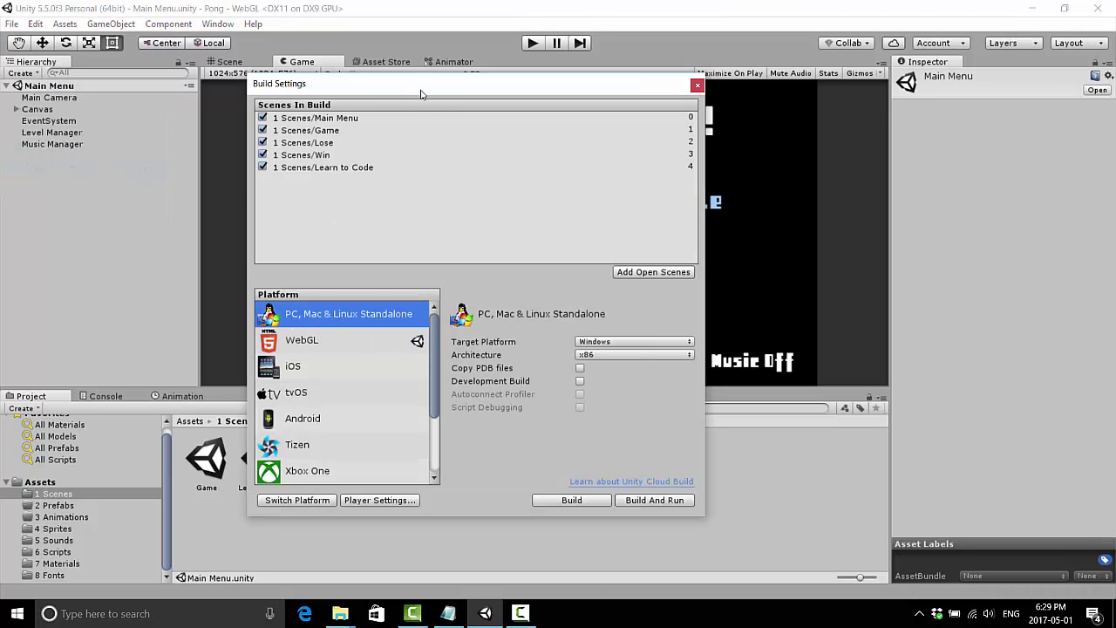
left_click_drag(420, 92, 419, 117)
left_click(354, 366)
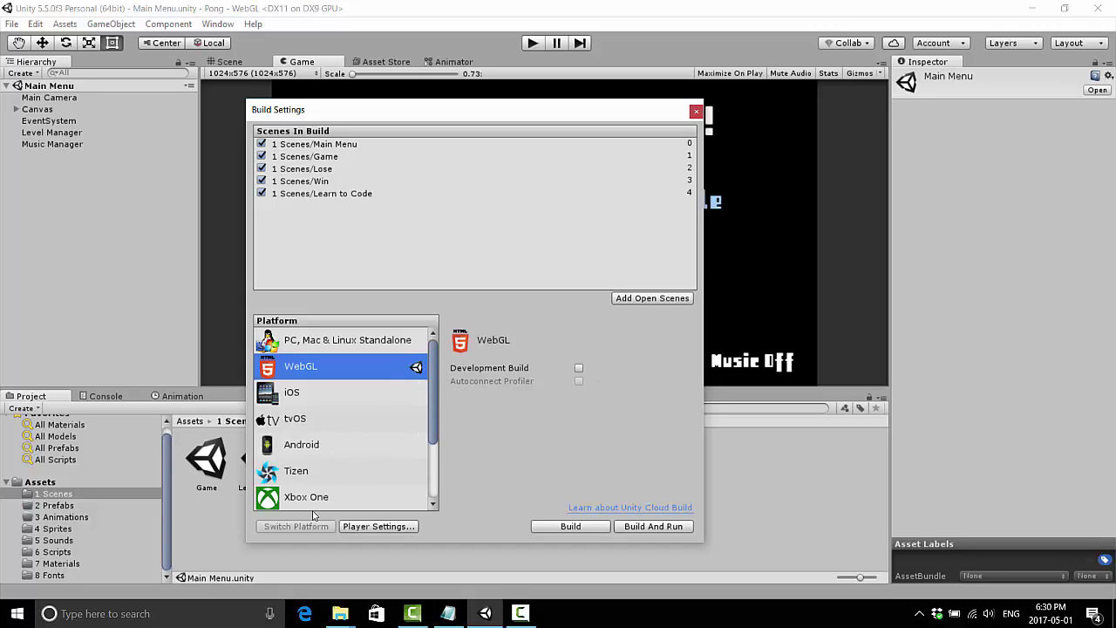
left_click(696, 112)
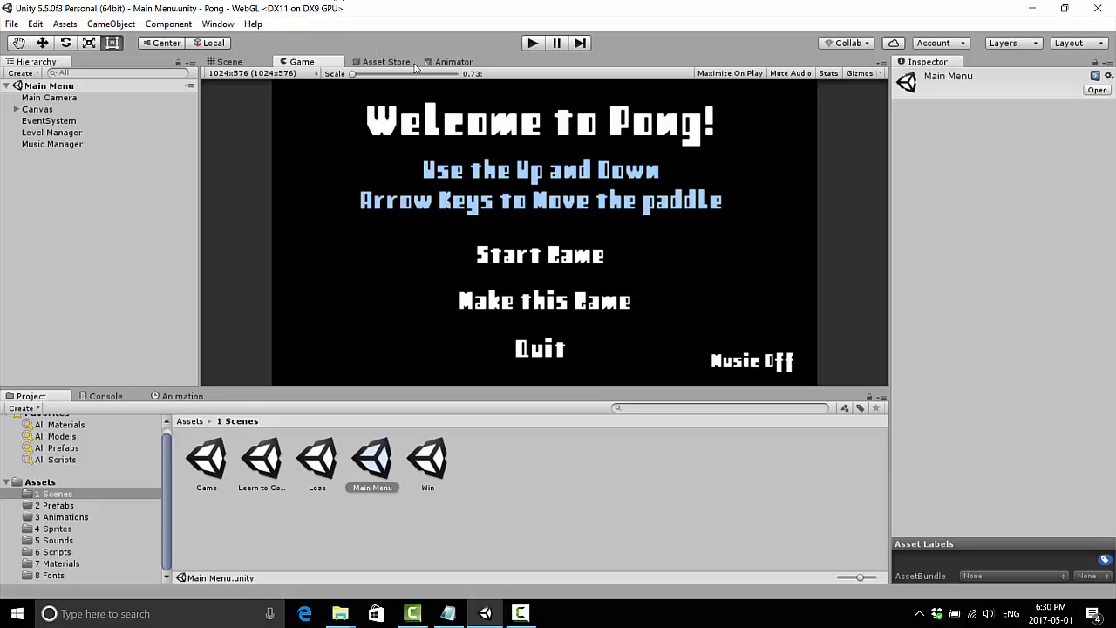
- Set the WebGL player's default screen width to 1024 and height to 576 in the Player Settings
left_click(12, 23)
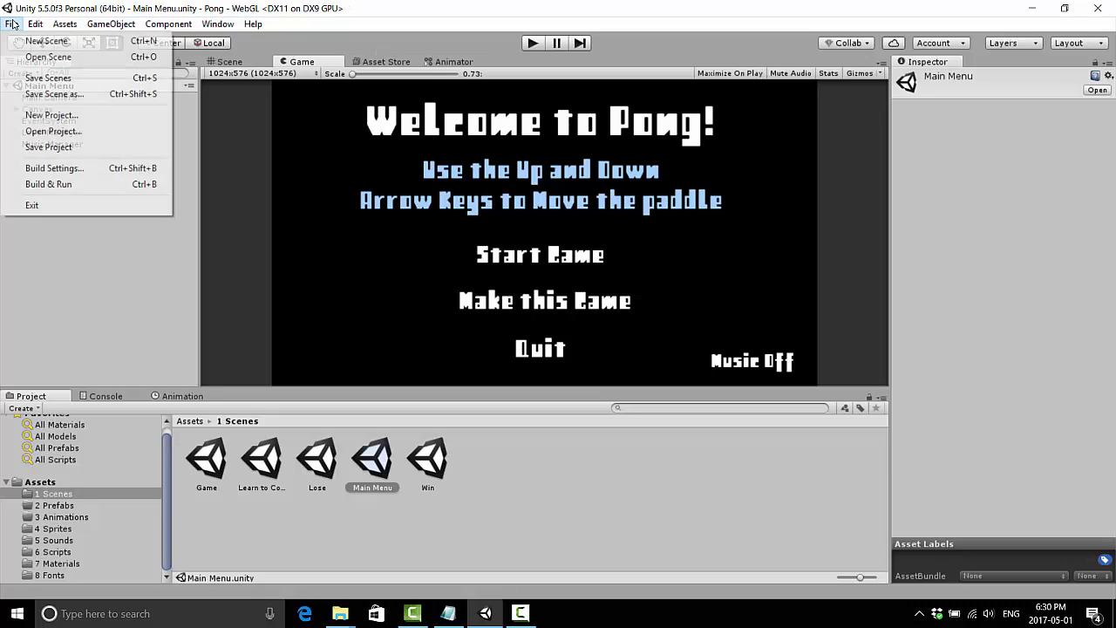
left_click(54, 168)
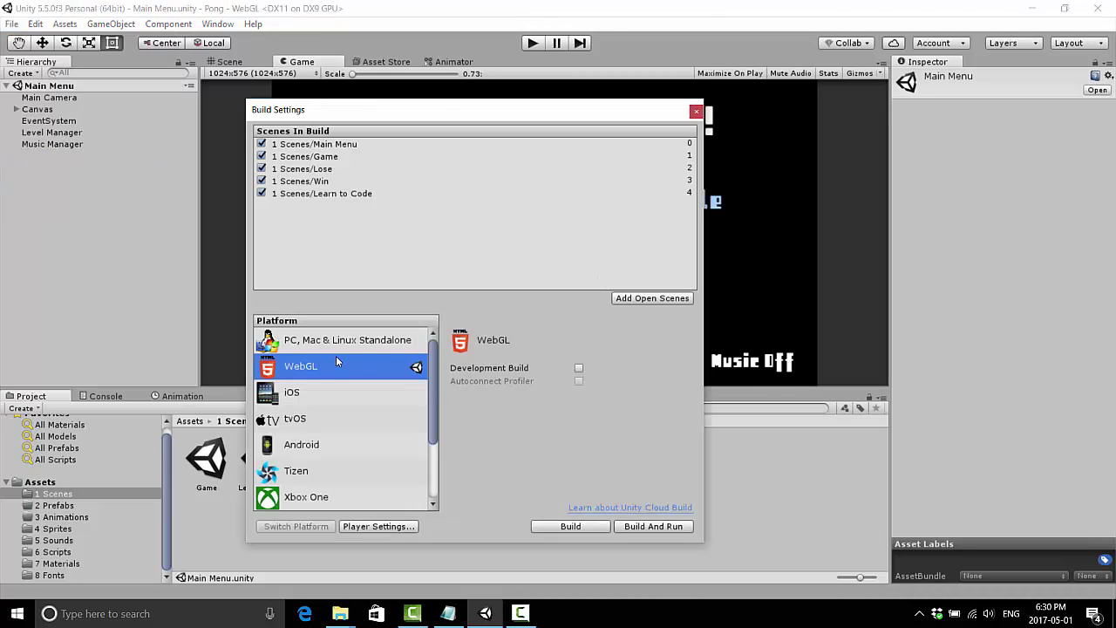
left_click(379, 525)
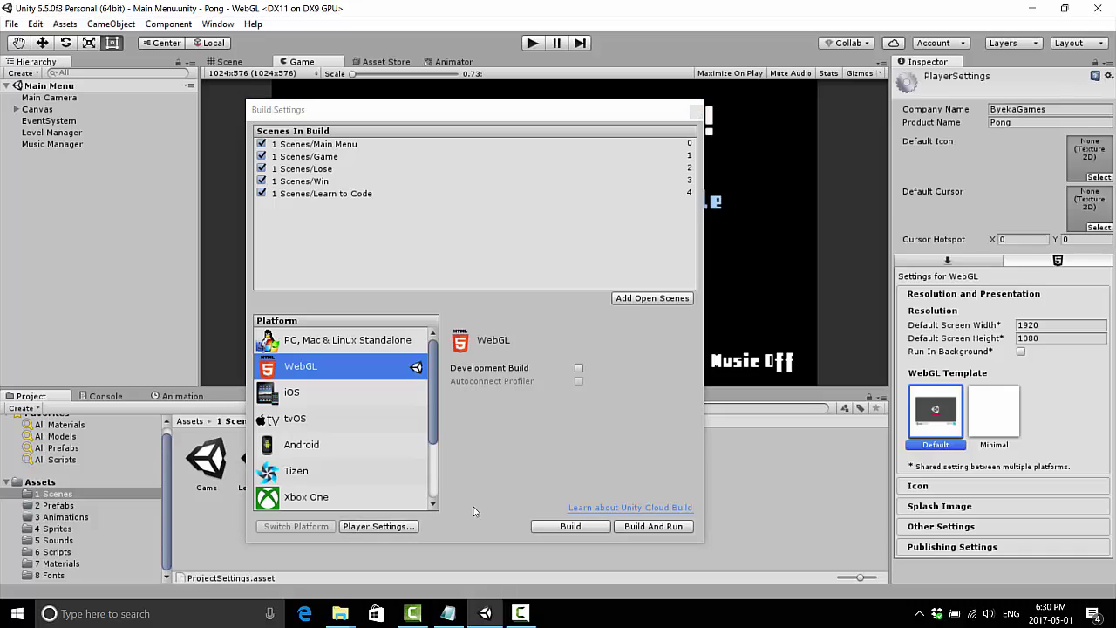
left_click(1059, 107)
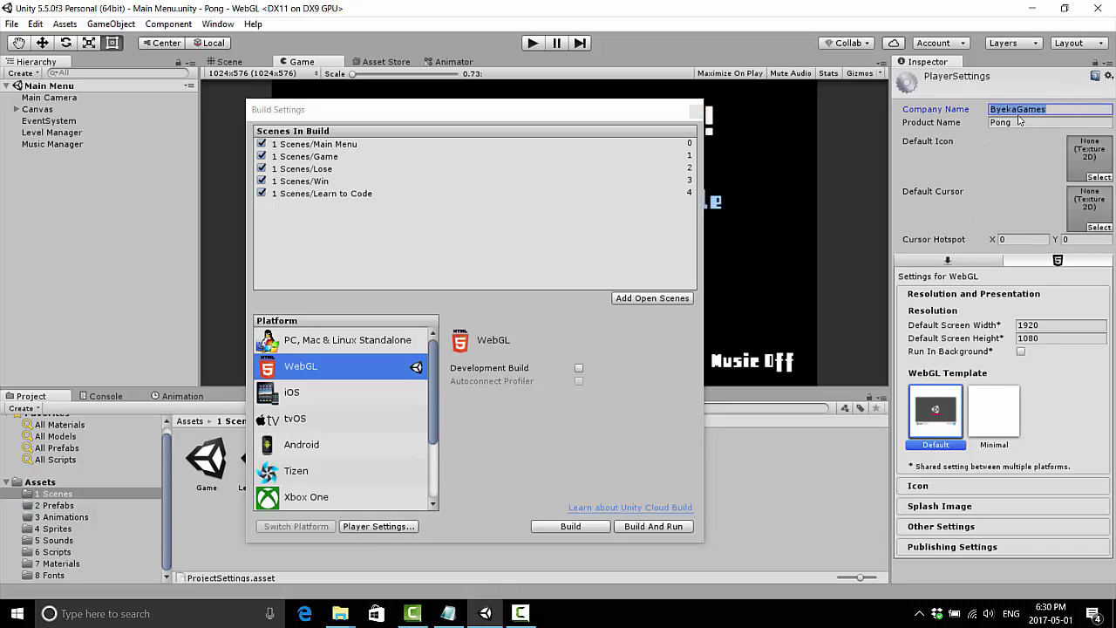
left_click(1044, 324)
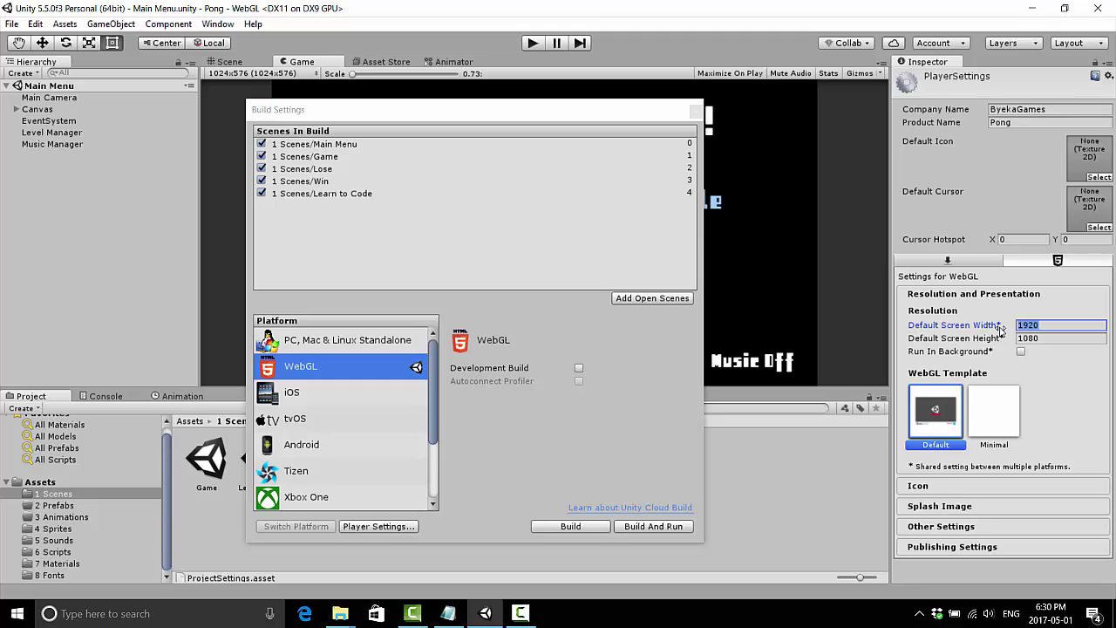
type("1")
key("Tab")
type("5")
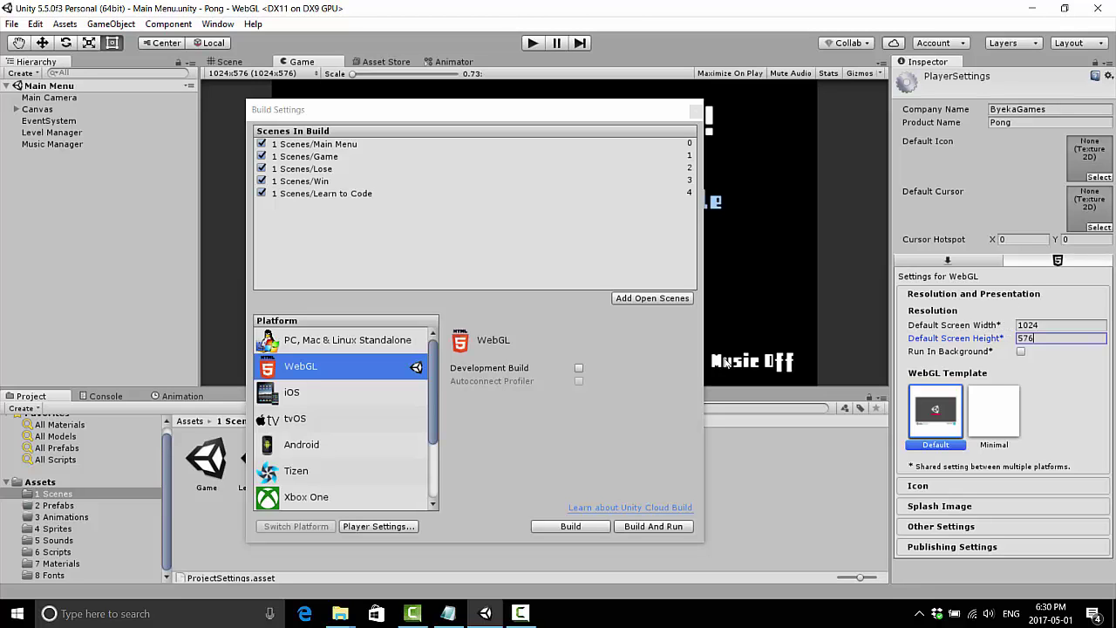
- Start a WebGL build and delete the old Release and TemplateData folders from the Pong Clone output folder
left_click(581, 528)
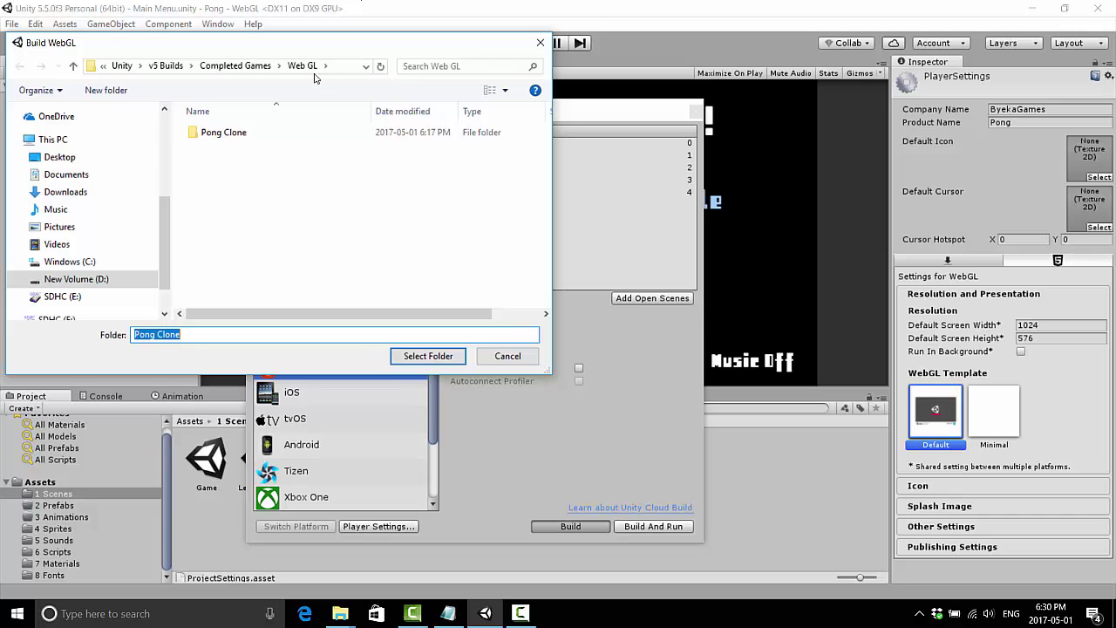
double_click(223, 132)
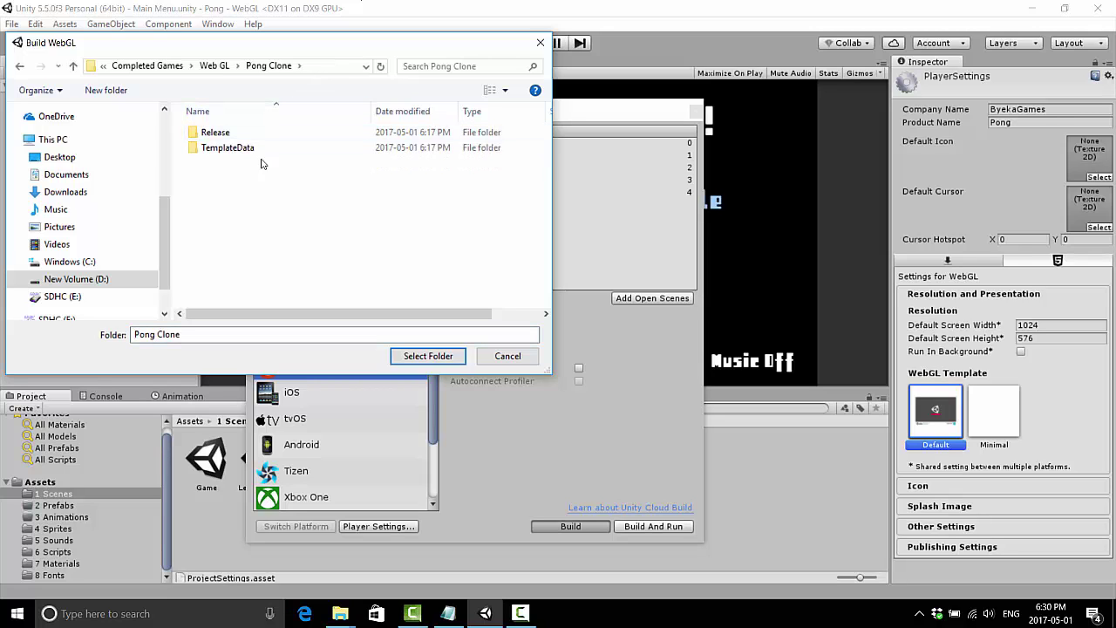
left_click(223, 135)
left_click(224, 152)
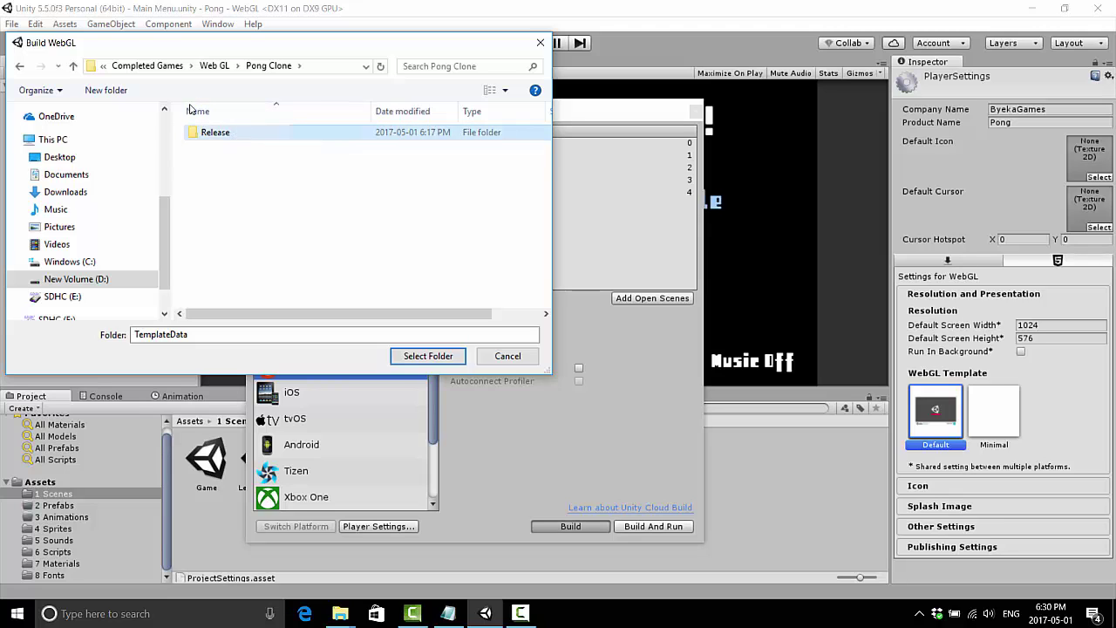
double_click(216, 133)
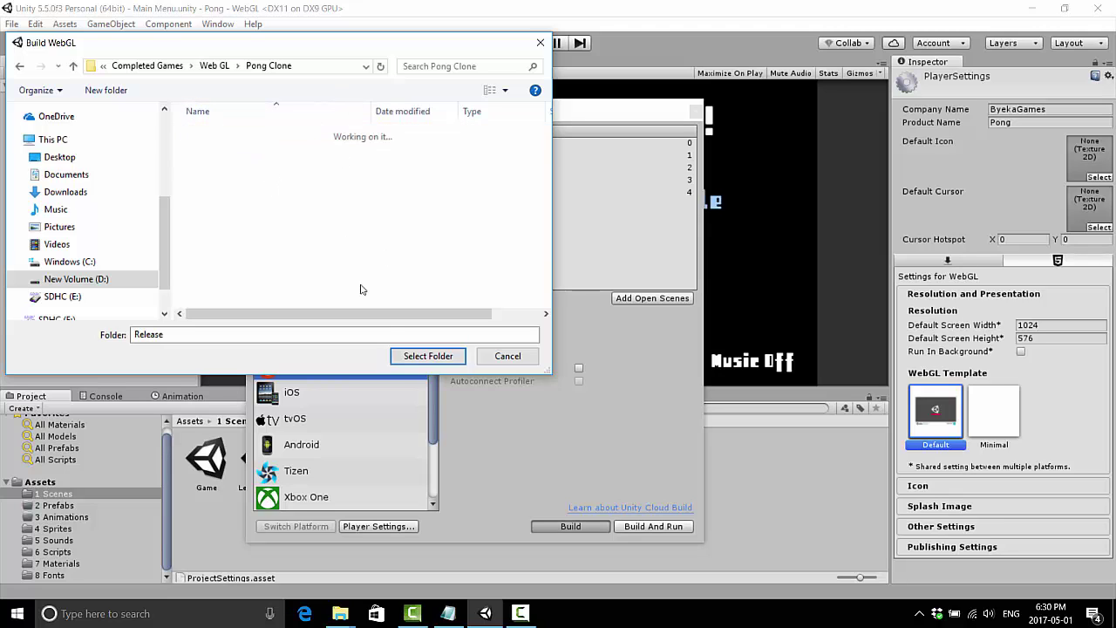
- Clear the subfolder name and run the WebGL build into the Pong Clone folder
double_click(356, 338)
key("BackSpace")
key("Escape")
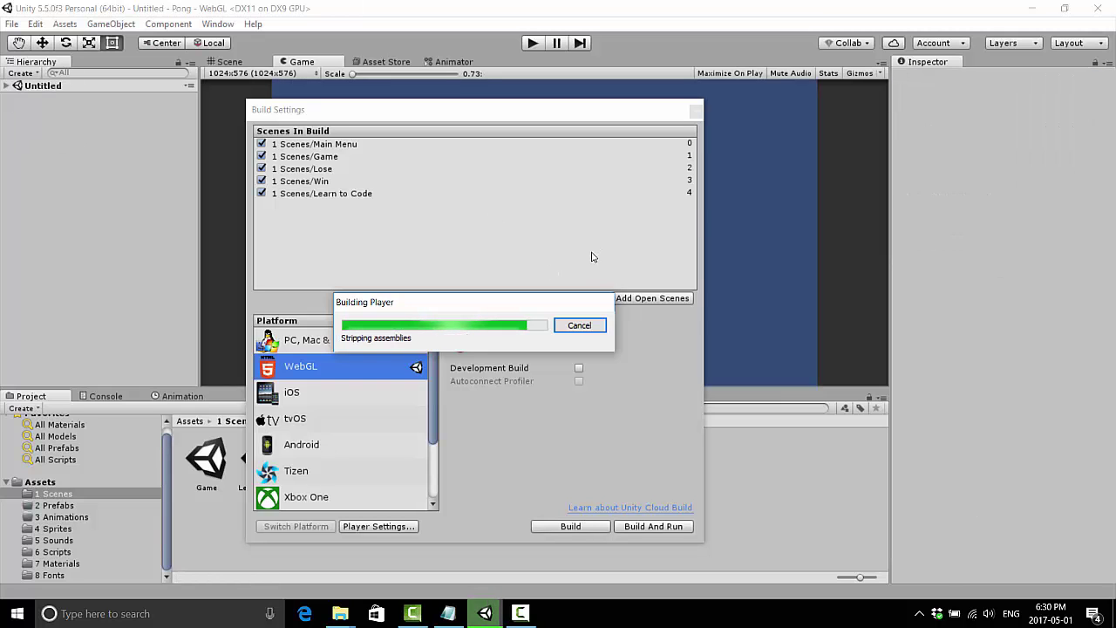
- Launch Google Chrome and go to itch.io
key("super")
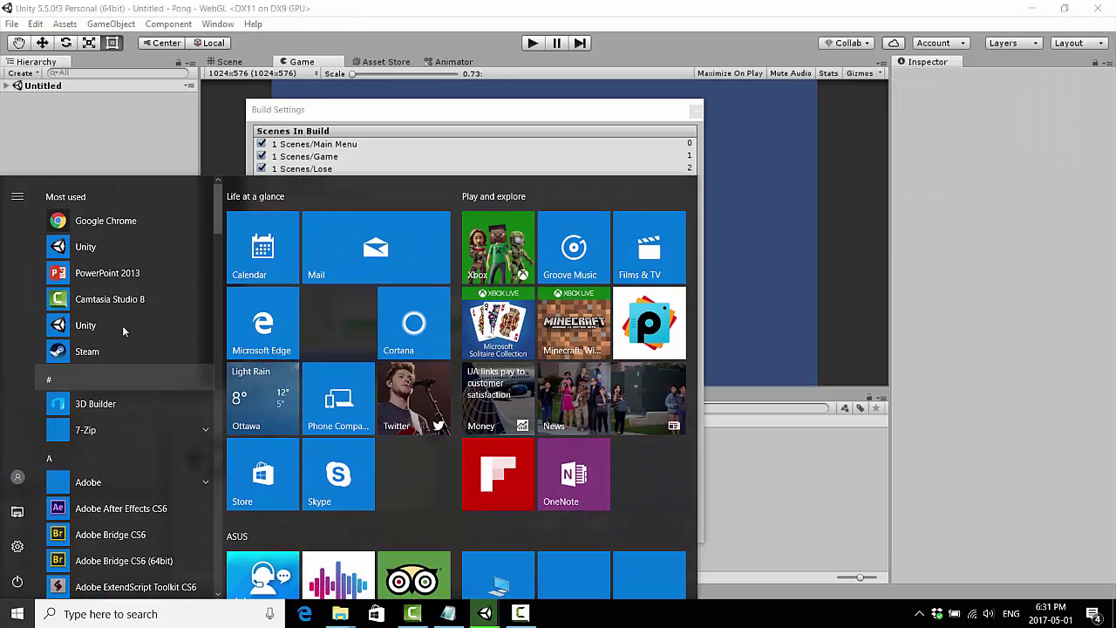
left_click(162, 225)
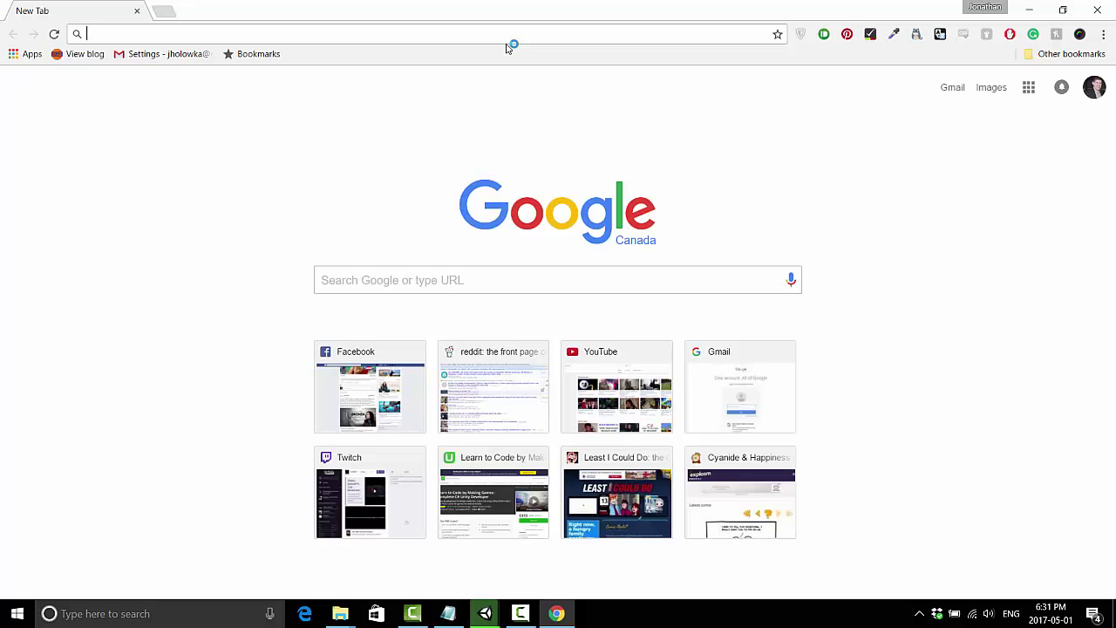
type("itch.io")
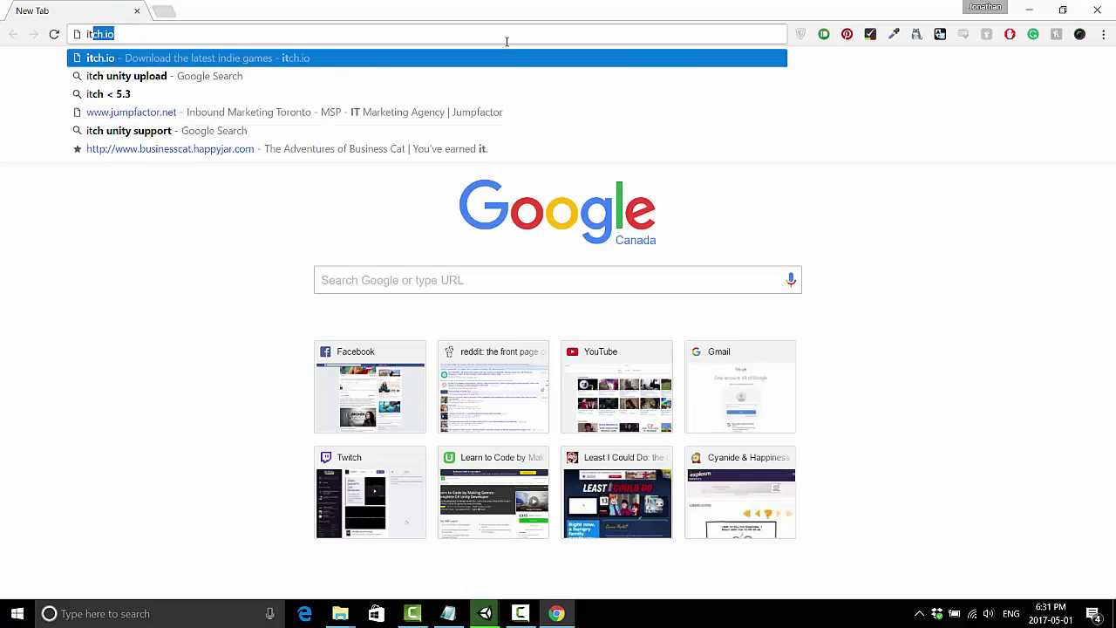
key("Return")
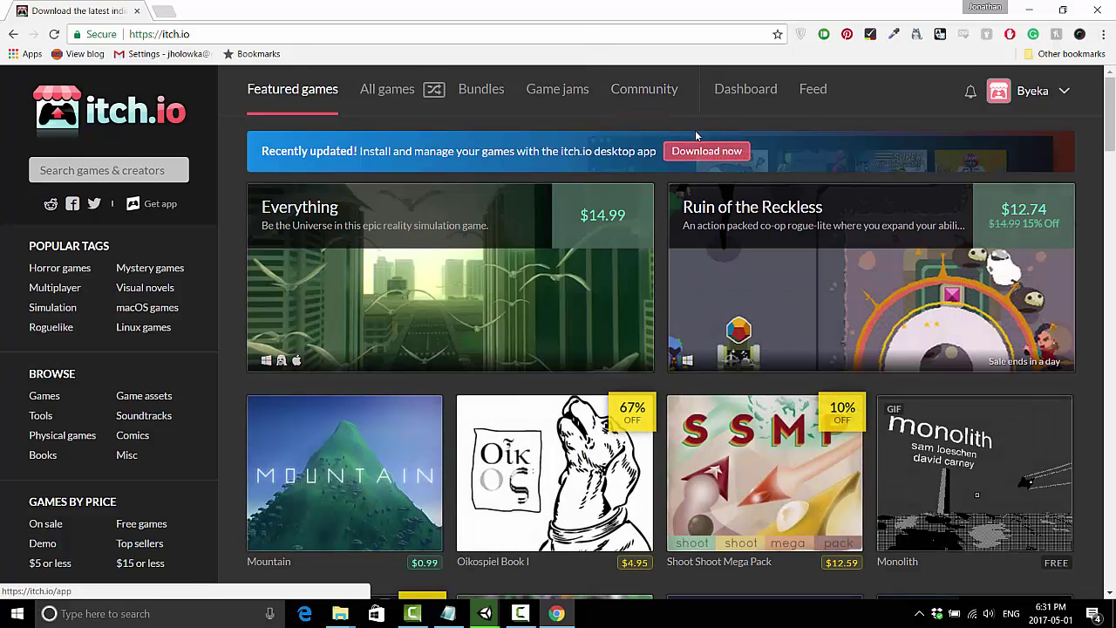
- Open the form for uploading a new project on itch.io and go to its Title field
mouse_move(907, 221)
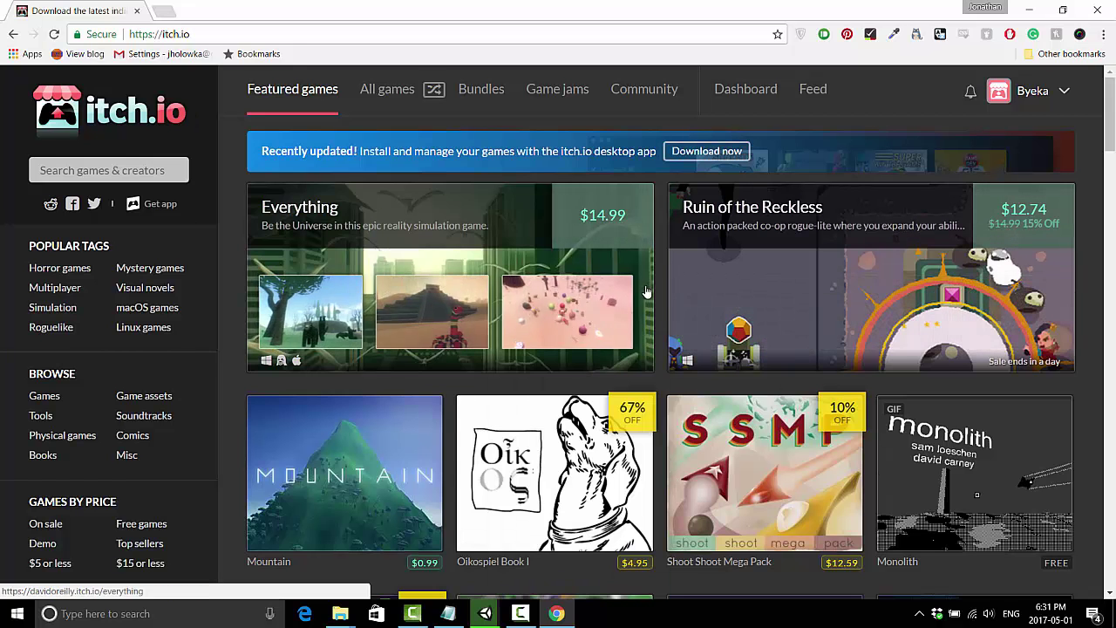
left_click(1062, 91)
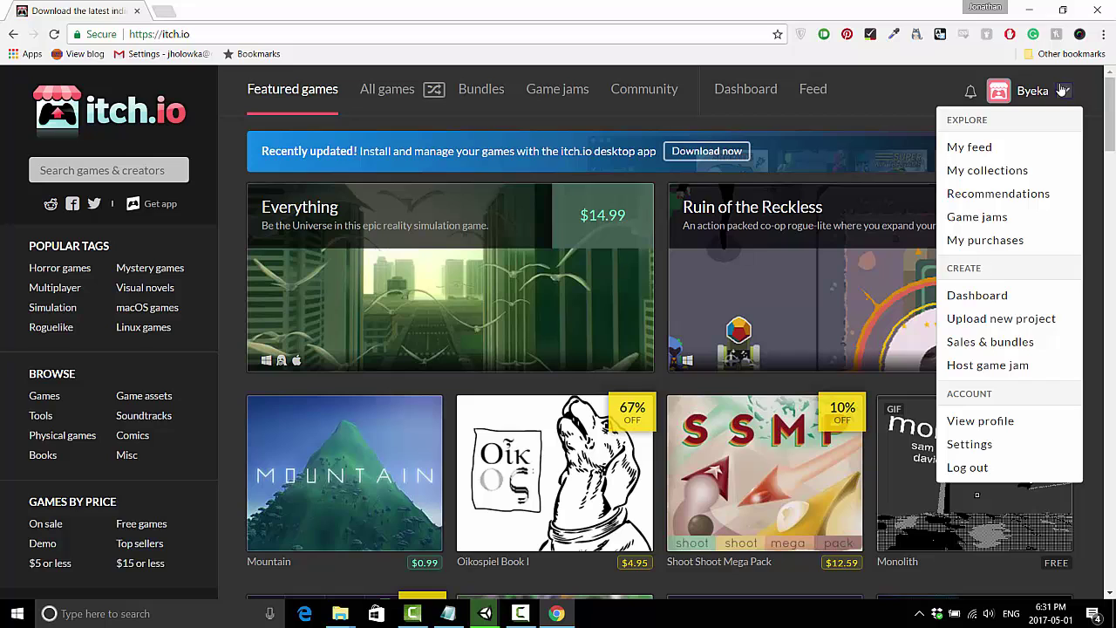
left_click(995, 320)
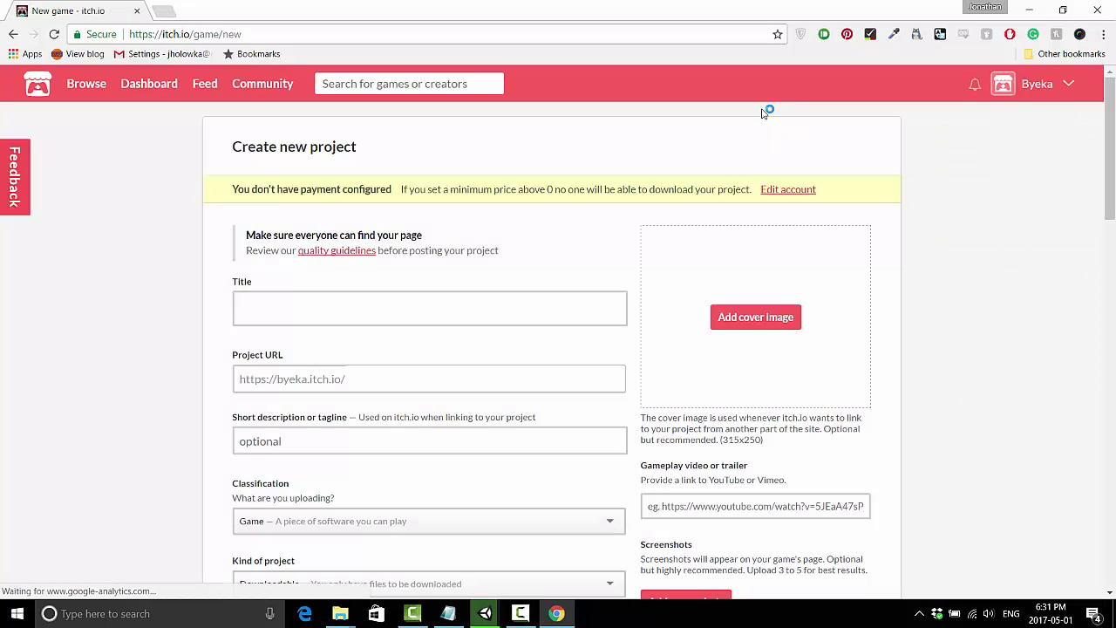
left_click(415, 318)
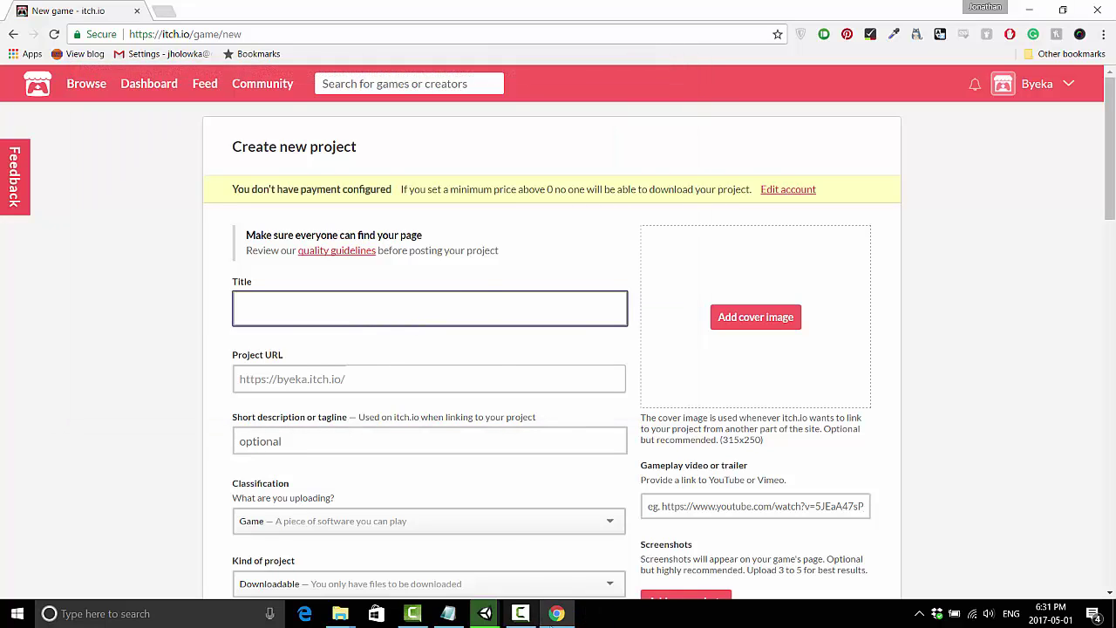
- Switch to the Web GL folder in File Explorer and delete the old Pong Clone zip archive
left_click(494, 619)
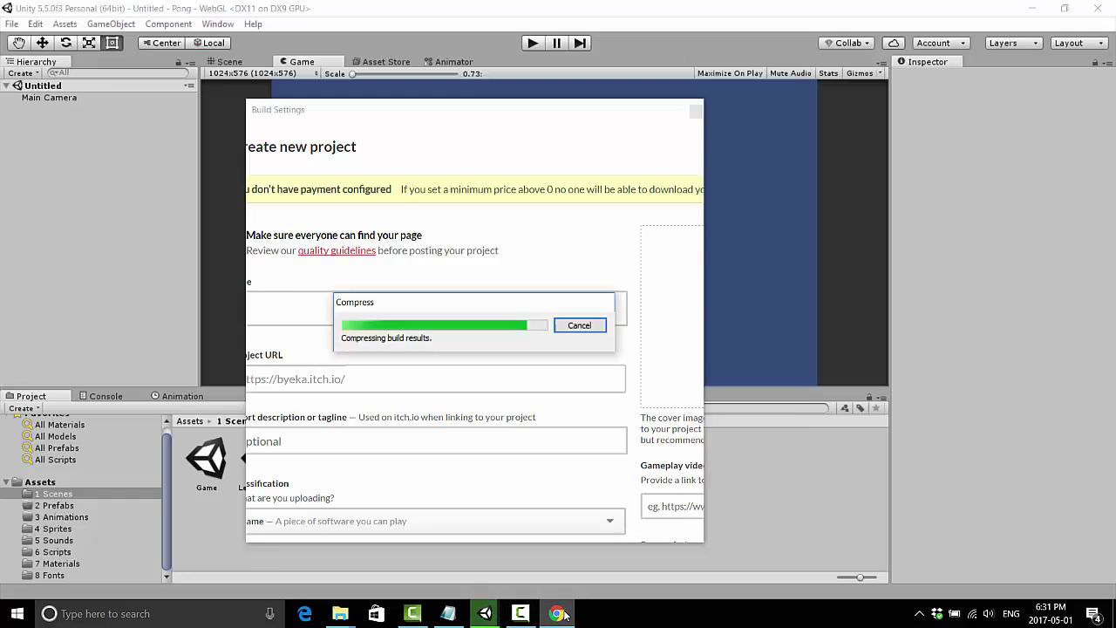
left_click(501, 195)
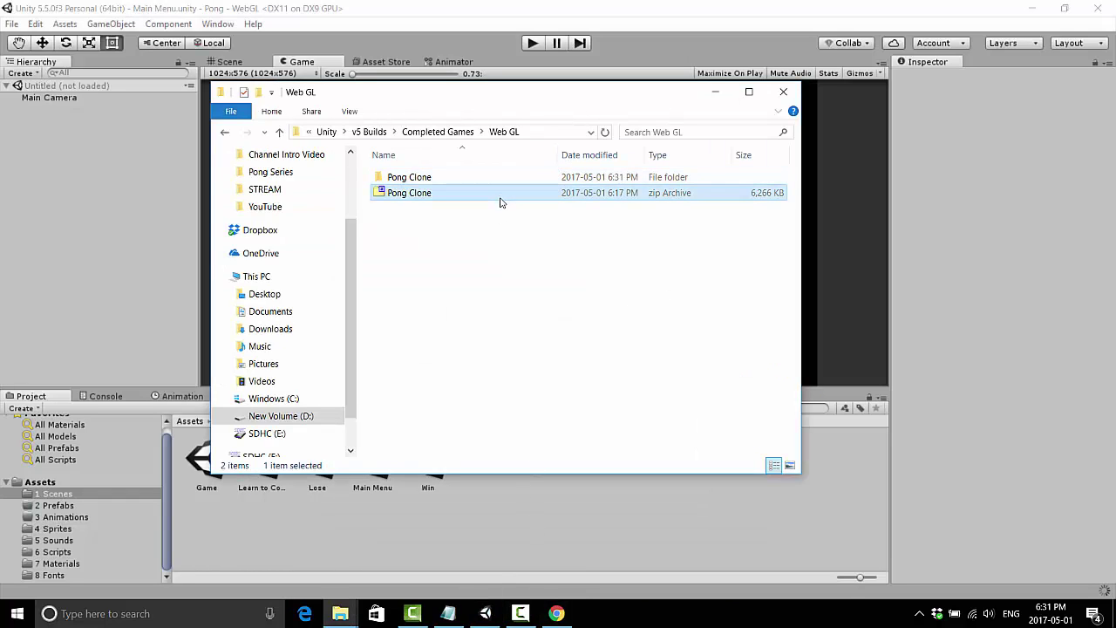
key("Delete")
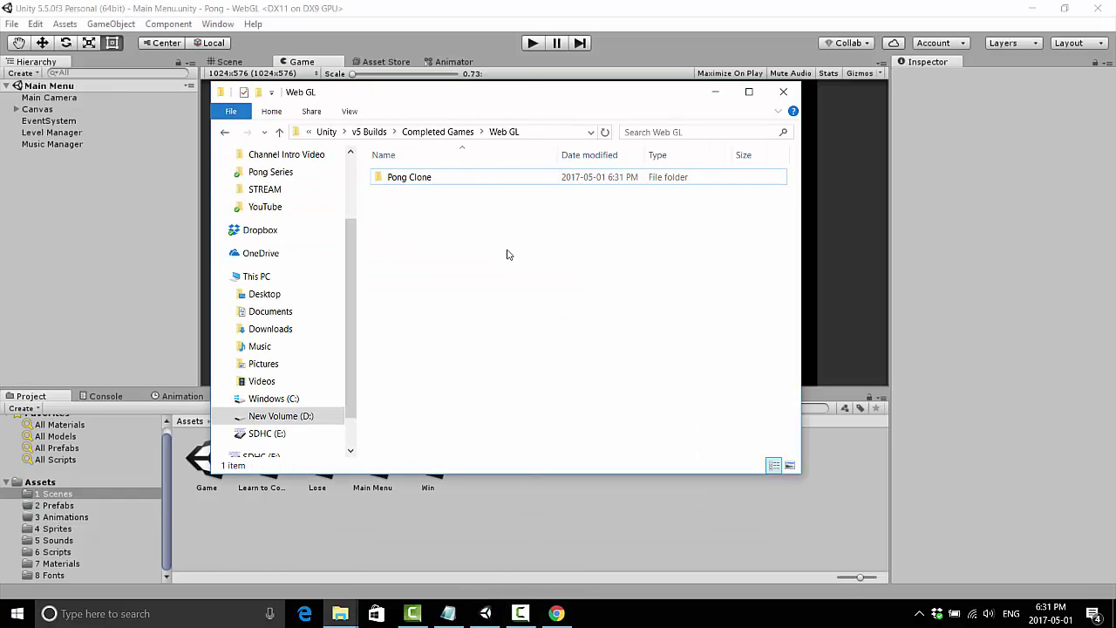
- Compress the Pong Clone build folder into Pong Clone.zip with 7-Zip
left_click(455, 186)
right_click_drag(453, 185, 451, 185)
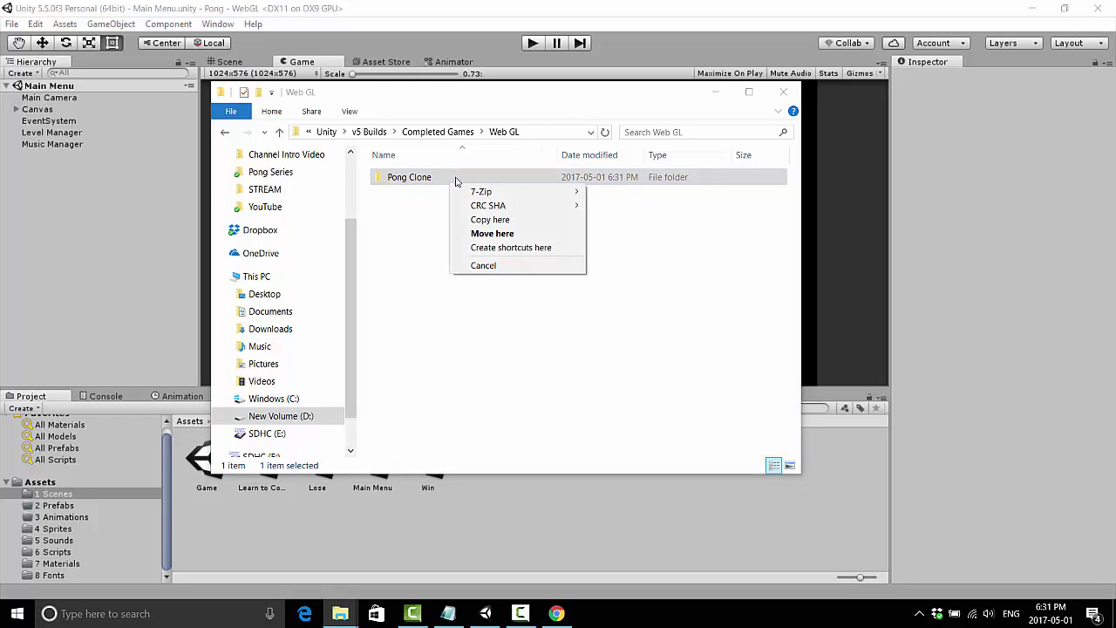
key("Escape")
right_click(441, 184)
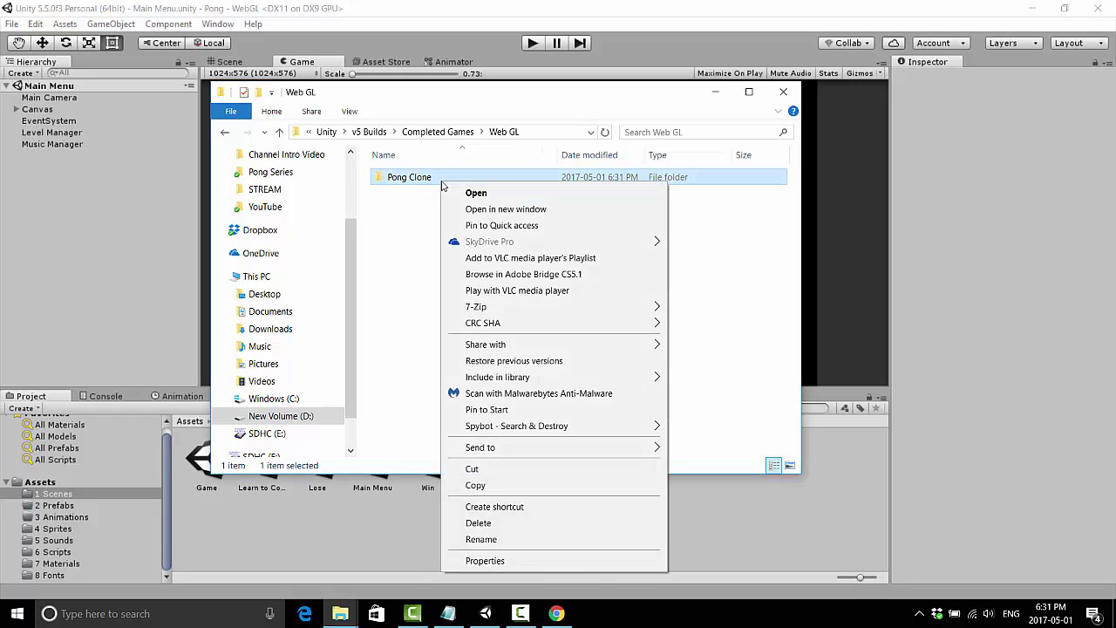
mouse_move(531, 307)
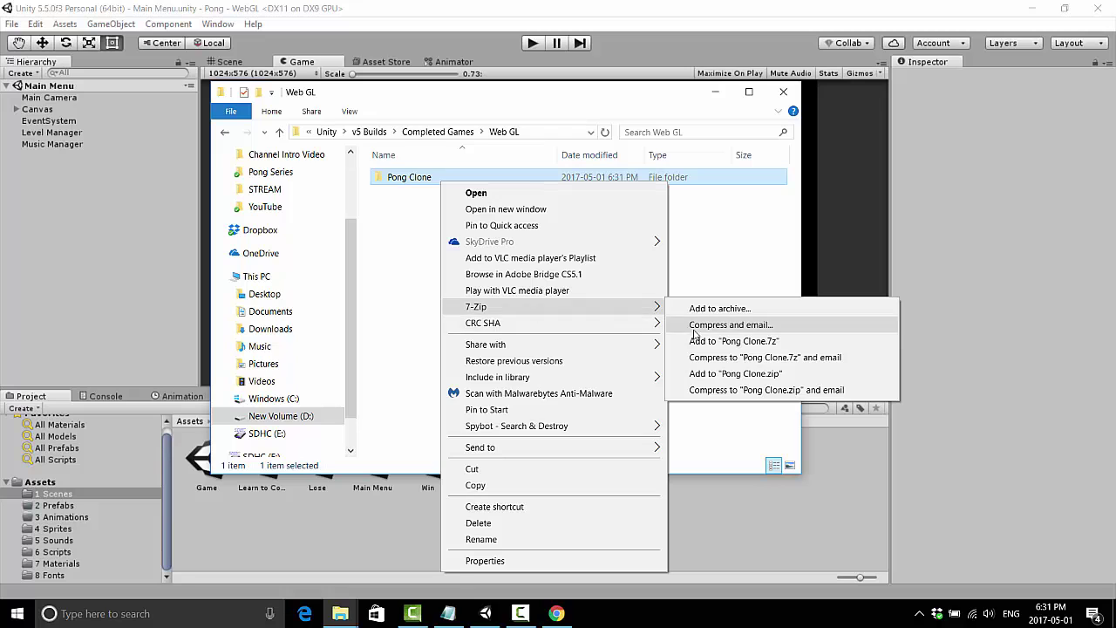
left_click(730, 373)
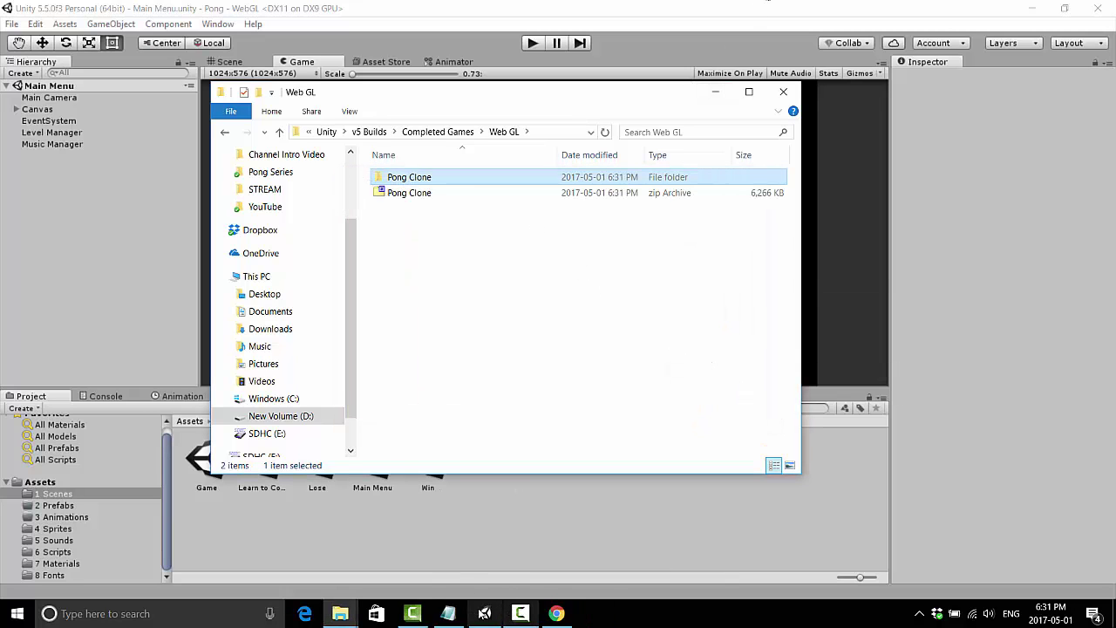
- Switch back to the itch.io form in Chrome, title the project "Pong Clone" and go to the Project URL field
left_click(556, 612)
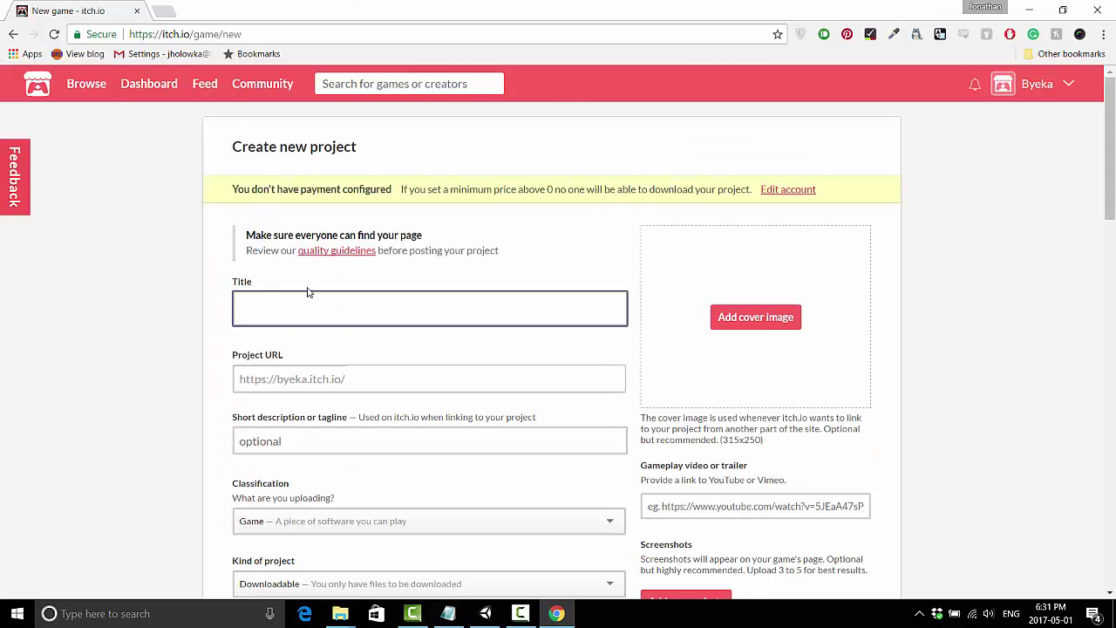
type("Pong Clone")
left_click(392, 376)
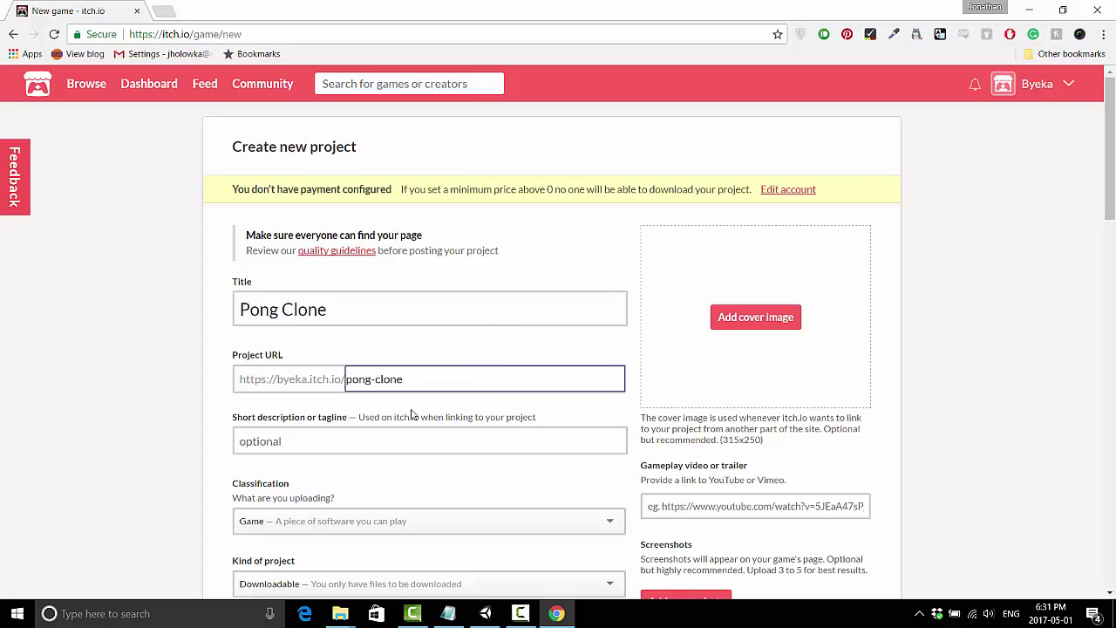
- Start adding a cover image and browse to the Dropbox folder Personal > Udemy > Unity > YouTube
left_click(792, 329)
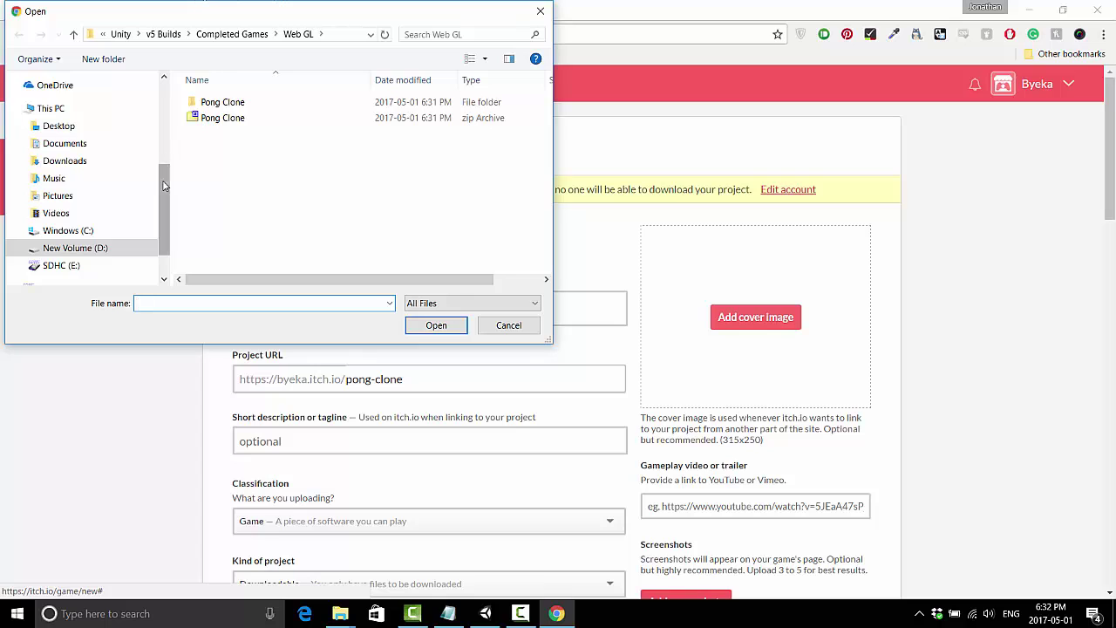
scroll(69, 218, "up", 5)
left_click(54, 254)
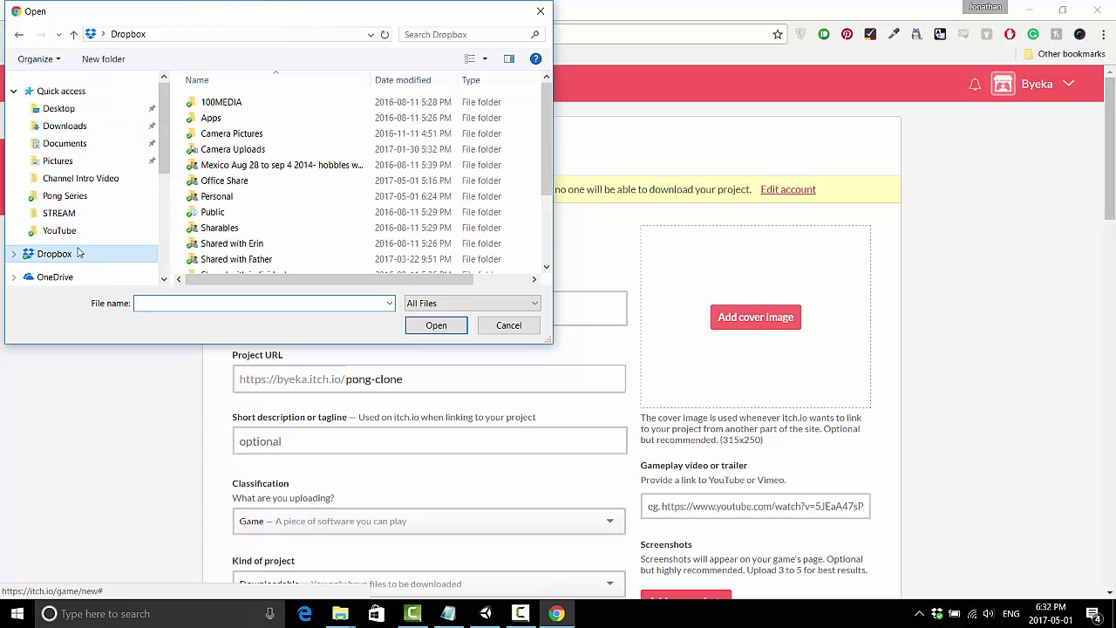
double_click(293, 196)
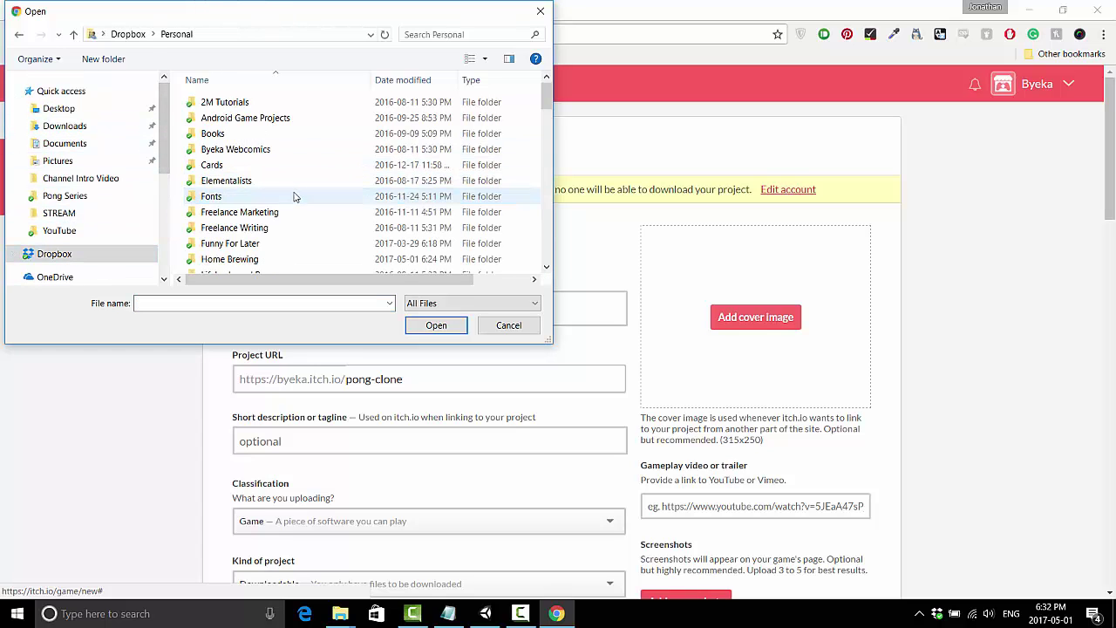
scroll(295, 208, "down", 10)
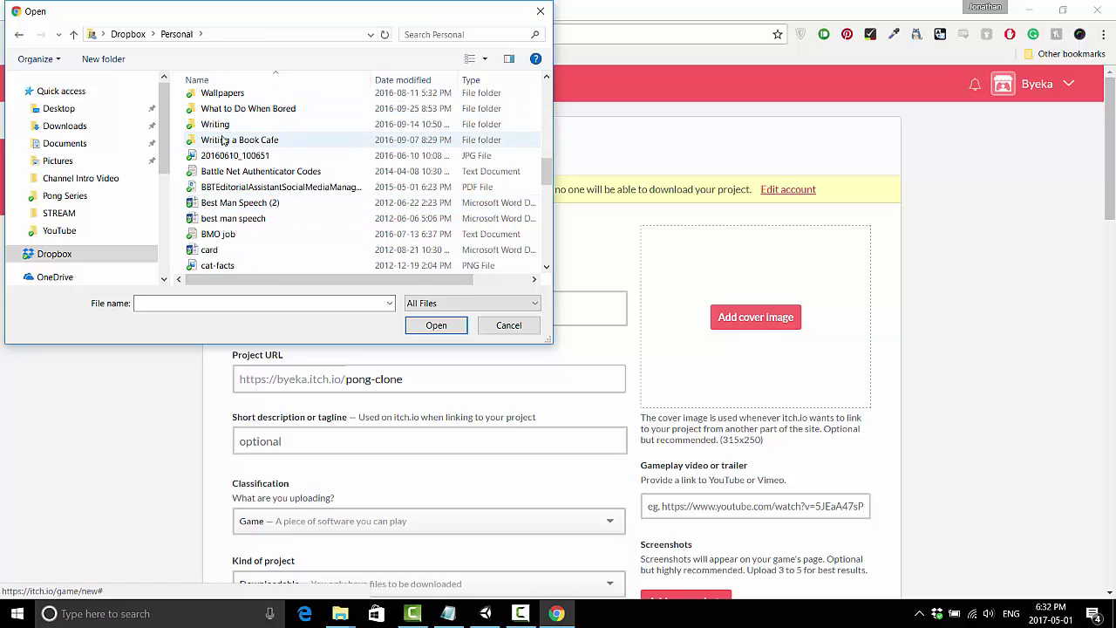
scroll(262, 144, "up", 1)
double_click(214, 98)
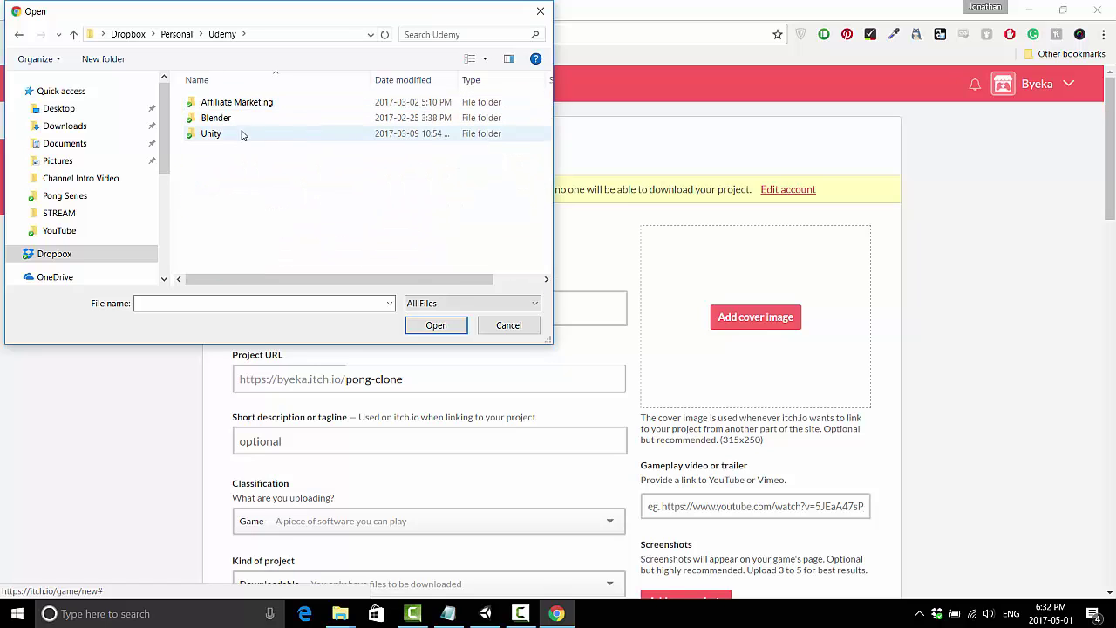
double_click(237, 132)
scroll(235, 161, "down", 1)
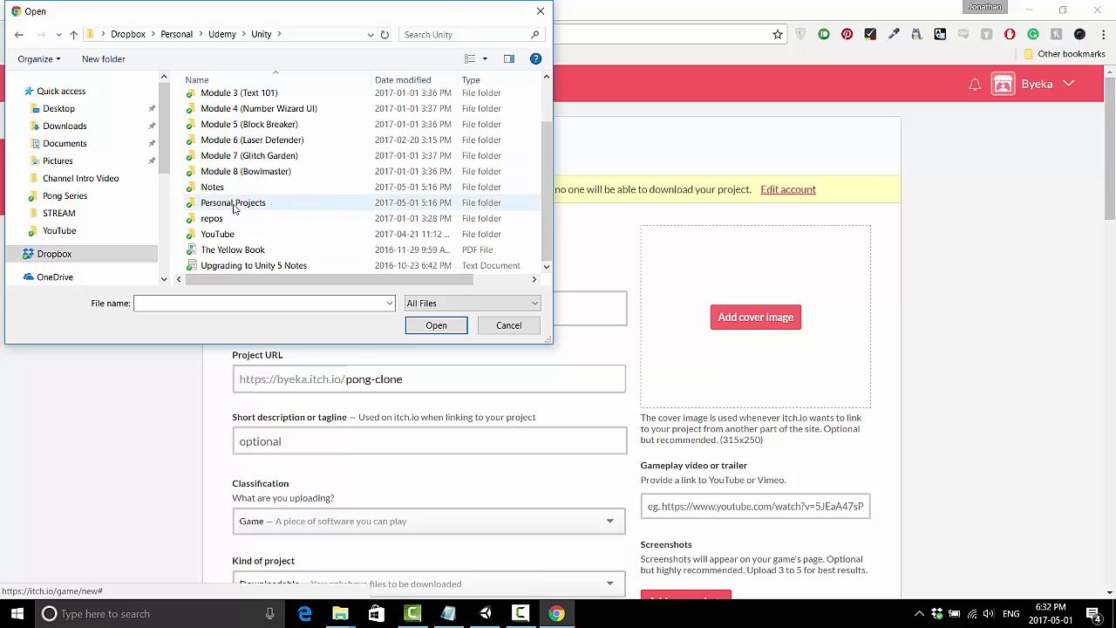
double_click(223, 232)
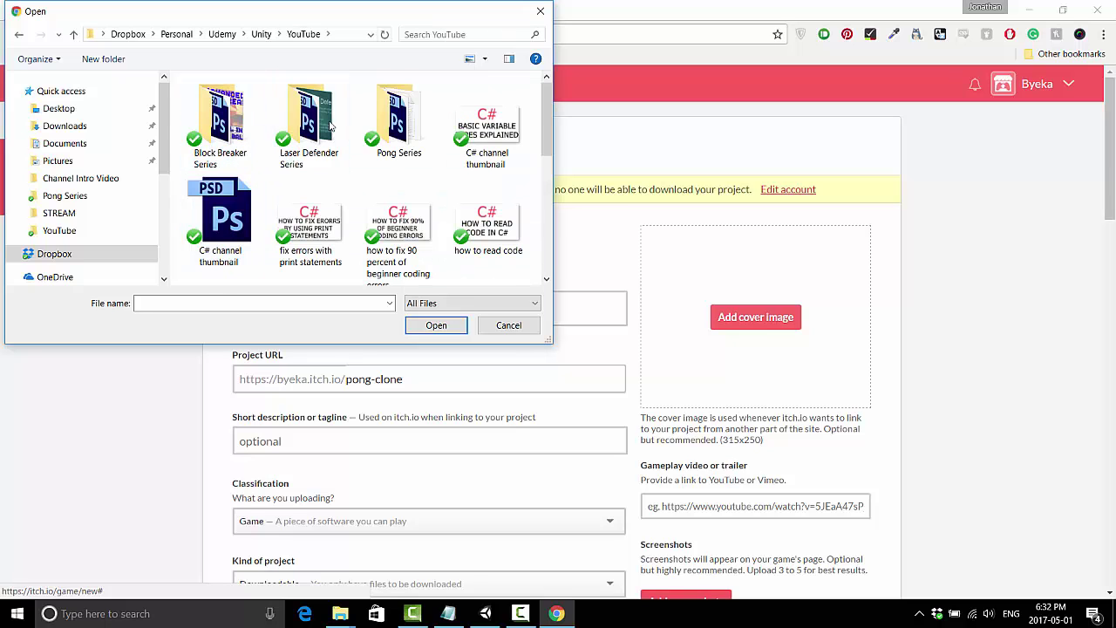
- Upload the Pong Itch Cover Image picture from the Pong Series folder as the cover image
double_click(396, 122)
scroll(380, 137, "down", 5)
left_click(397, 135)
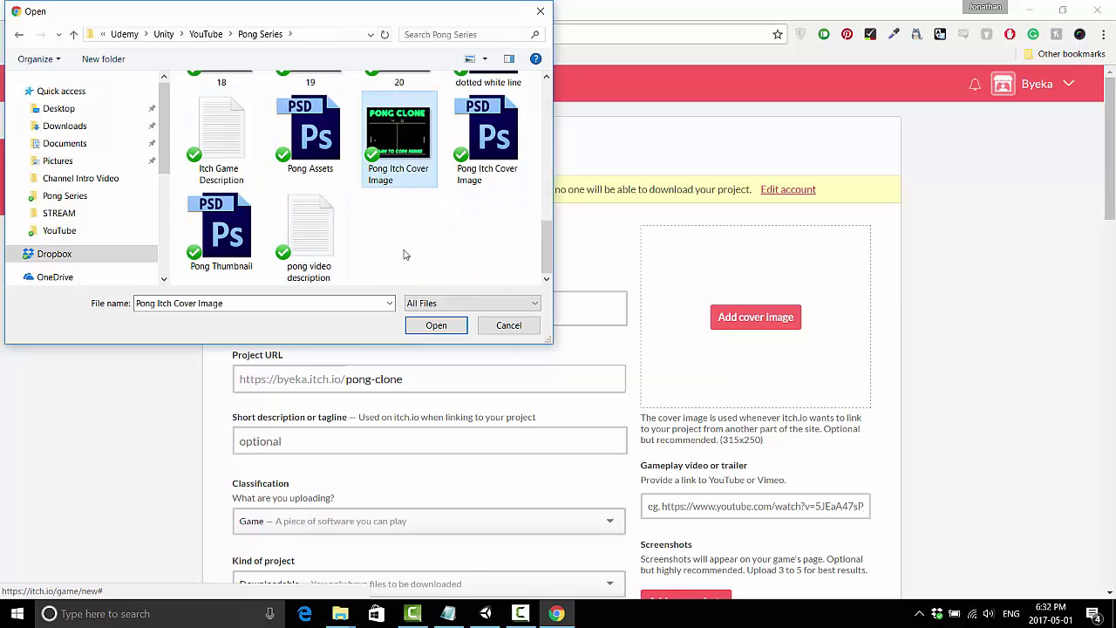
left_click(427, 329)
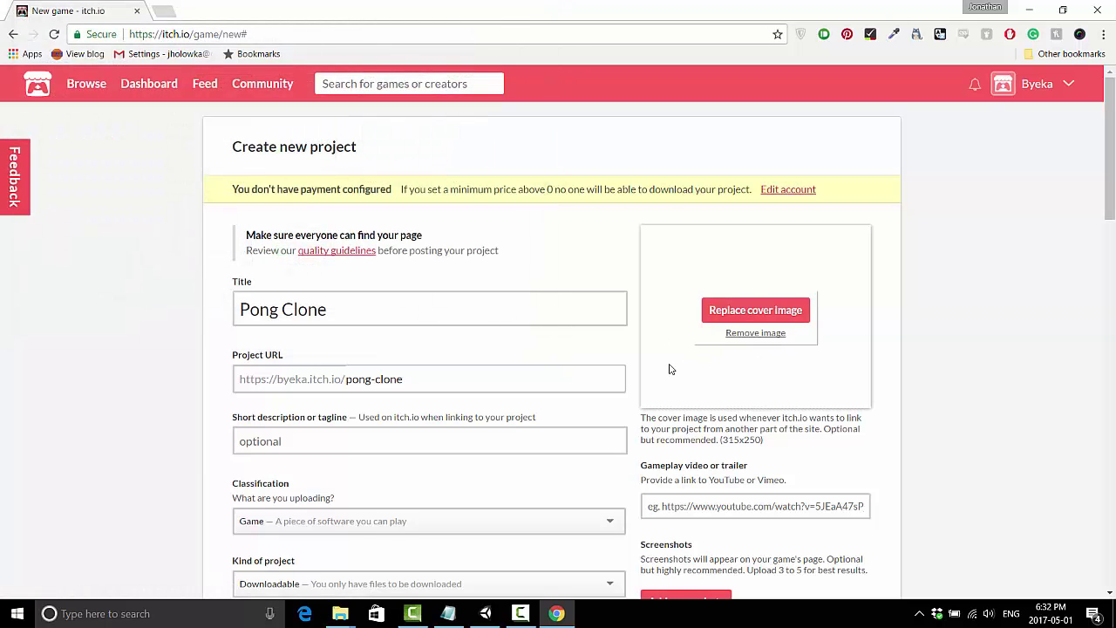
- Enter the short description "This is a Pong clone I will teach you how to make... or you can just play it. Enjoy!"
scroll(399, 277, "down", 2)
left_click(384, 297)
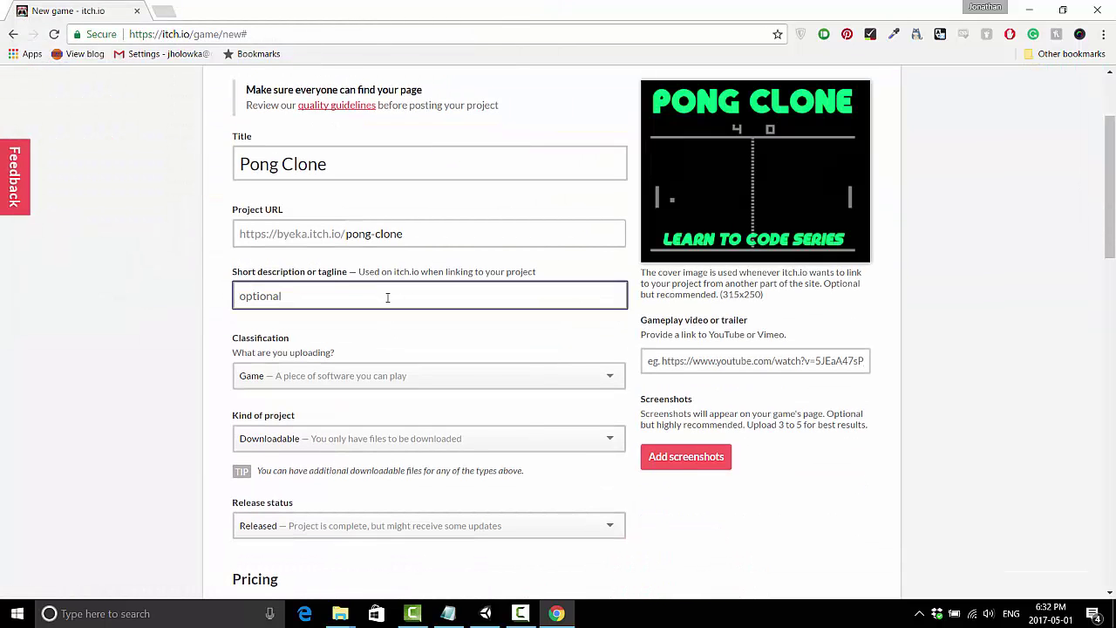
type("This is a Pong clone I w")
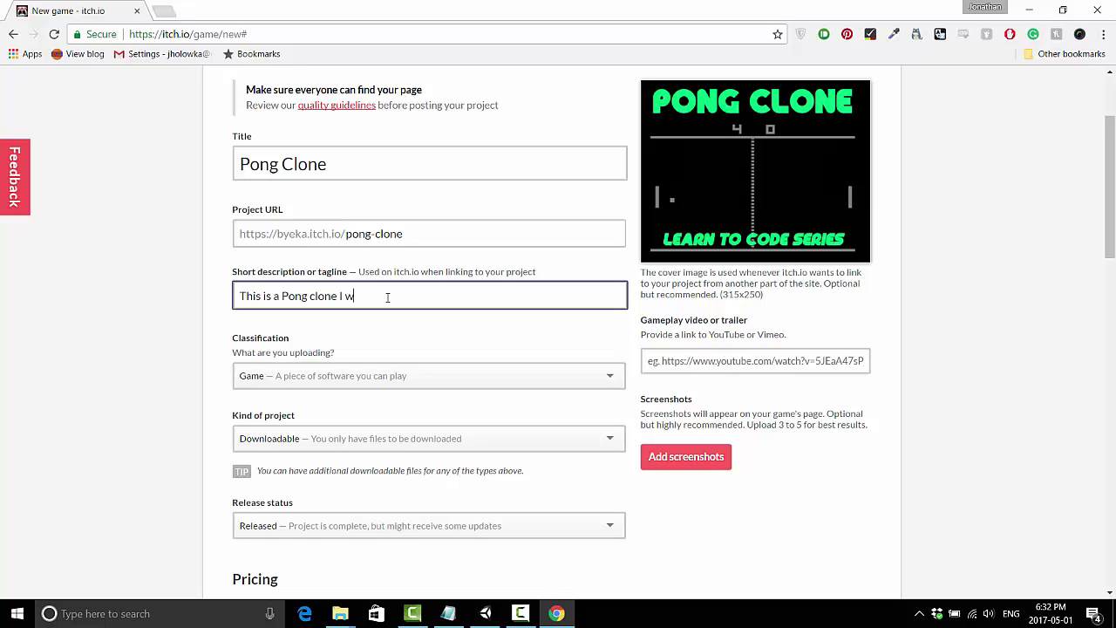
type("ill teach you how to make... or you can")
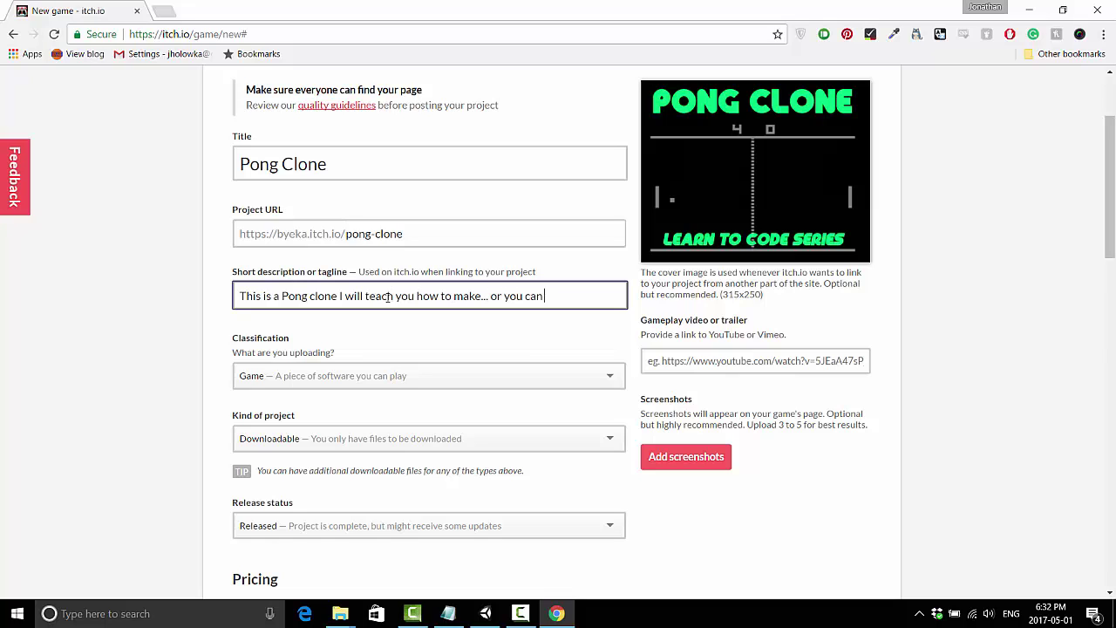
type("joy!")
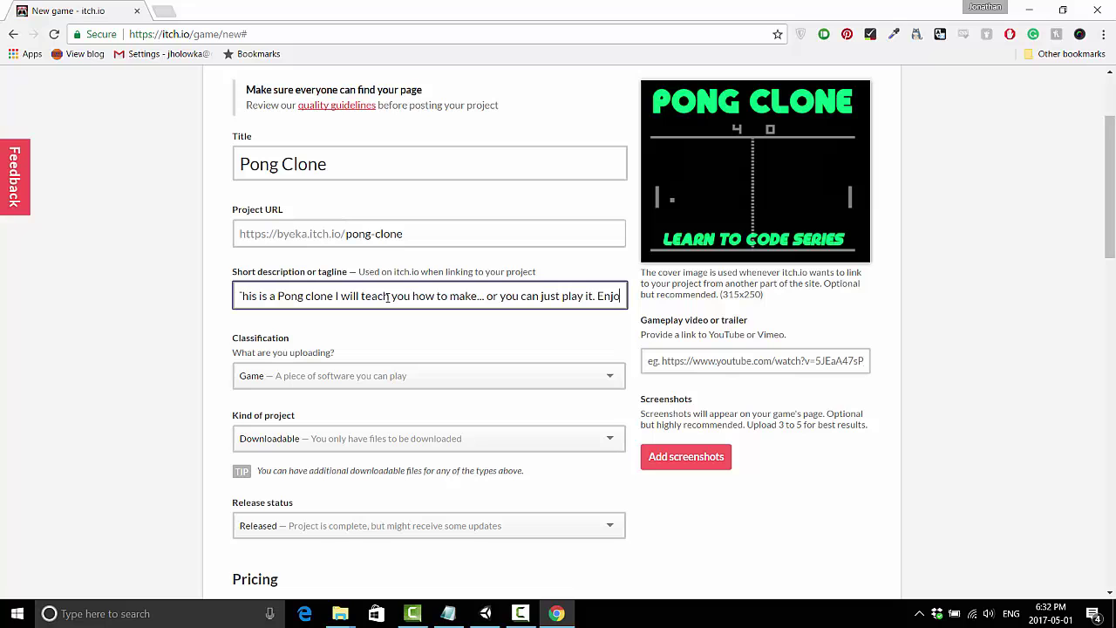
left_click(696, 363)
left_click(448, 613)
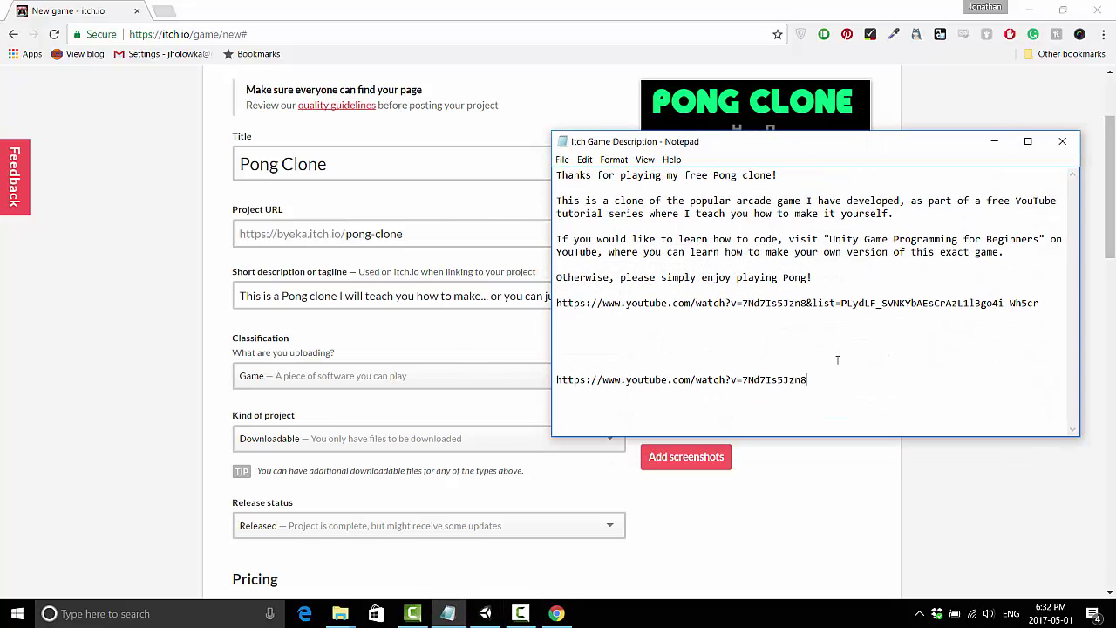
left_click_drag(822, 377, 495, 376)
key("ctrl+c")
left_click(732, 5)
key("ctrl+v")
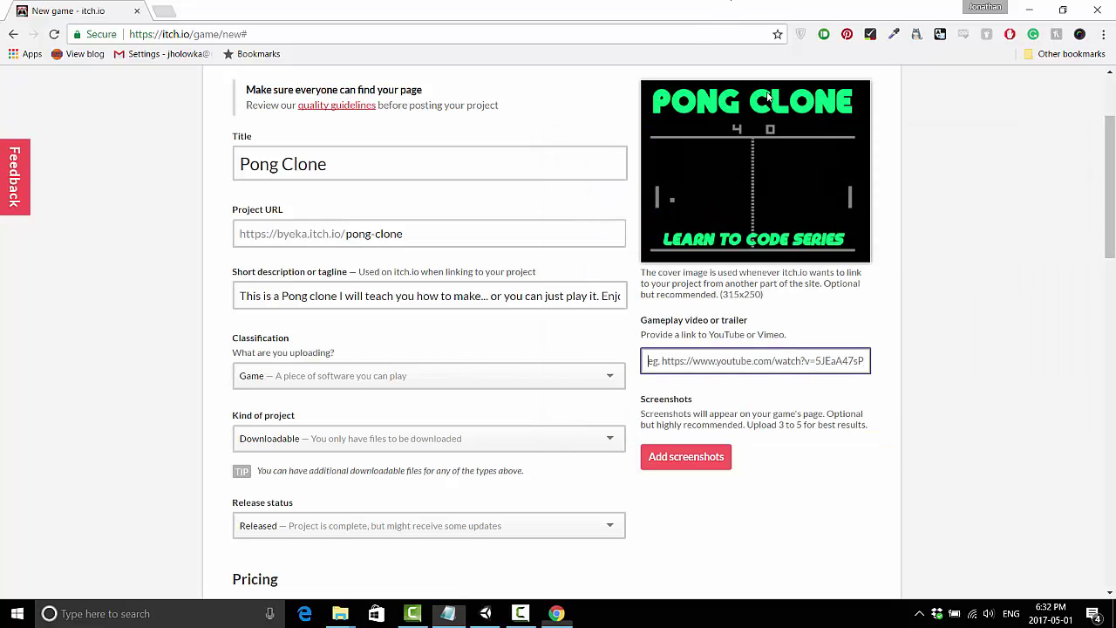
- Add the pong1 and pong2 images from the Screenshots folder as the project's screenshots
left_click(715, 456)
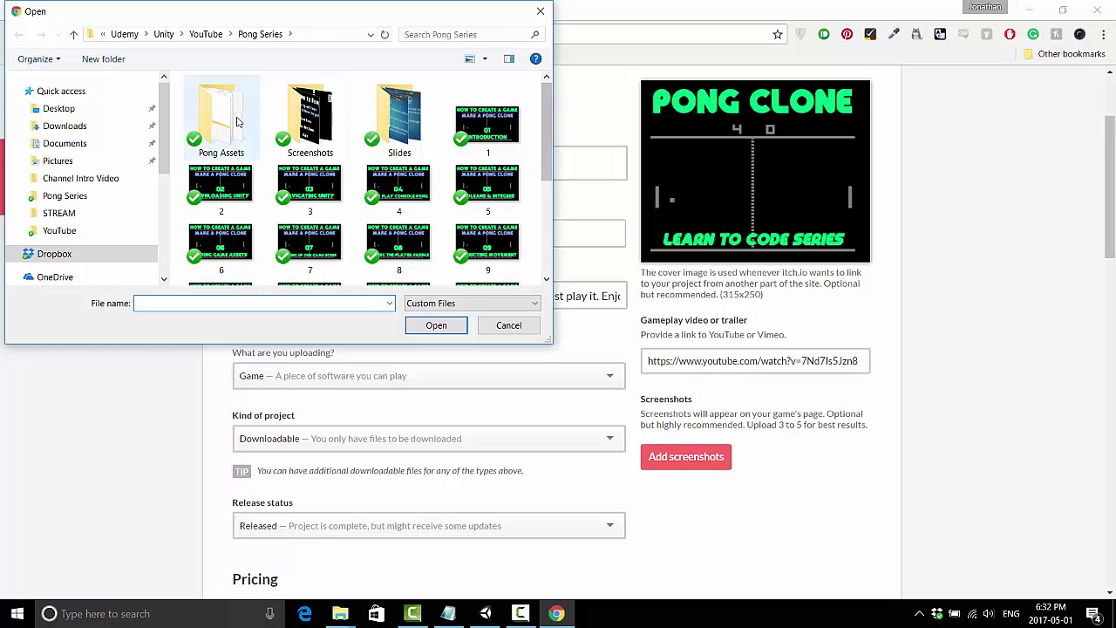
double_click(307, 115)
left_click(279, 105)
left_click(220, 103, "ctrl")
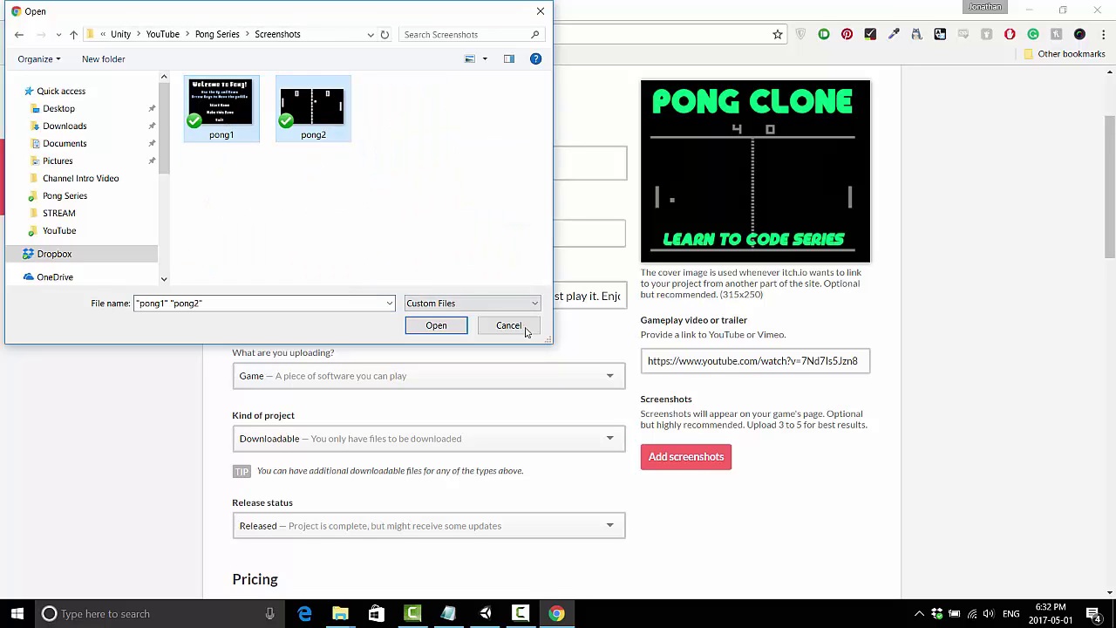
left_click(436, 324)
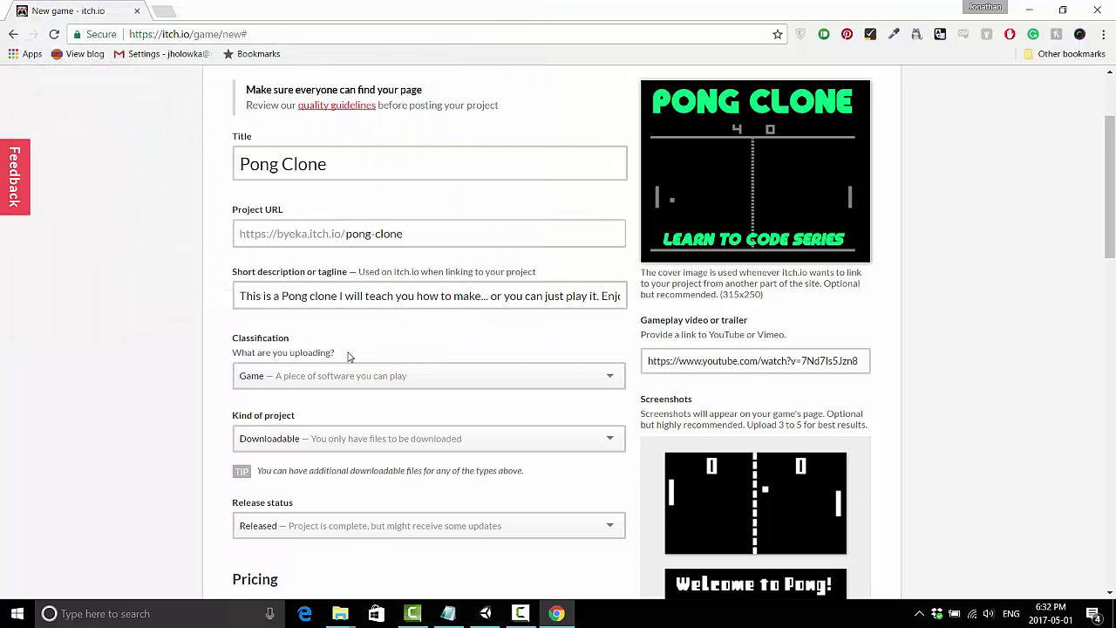
- Choose Game as the classification and HTML as the kind of project
left_click(293, 376)
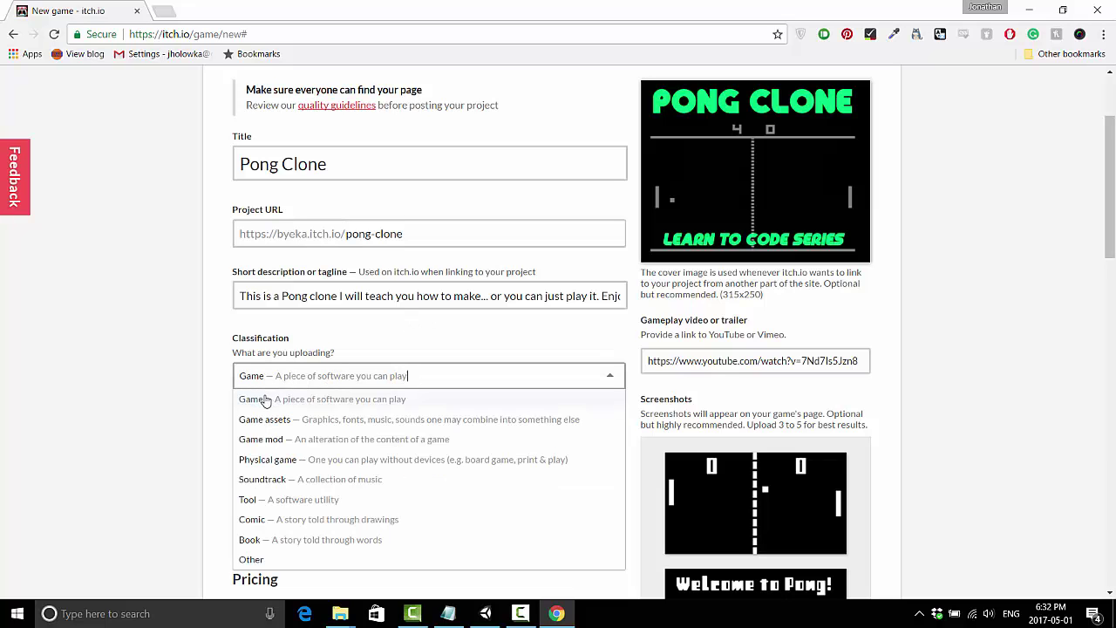
left_click(265, 400)
scroll(206, 380, "down", 3)
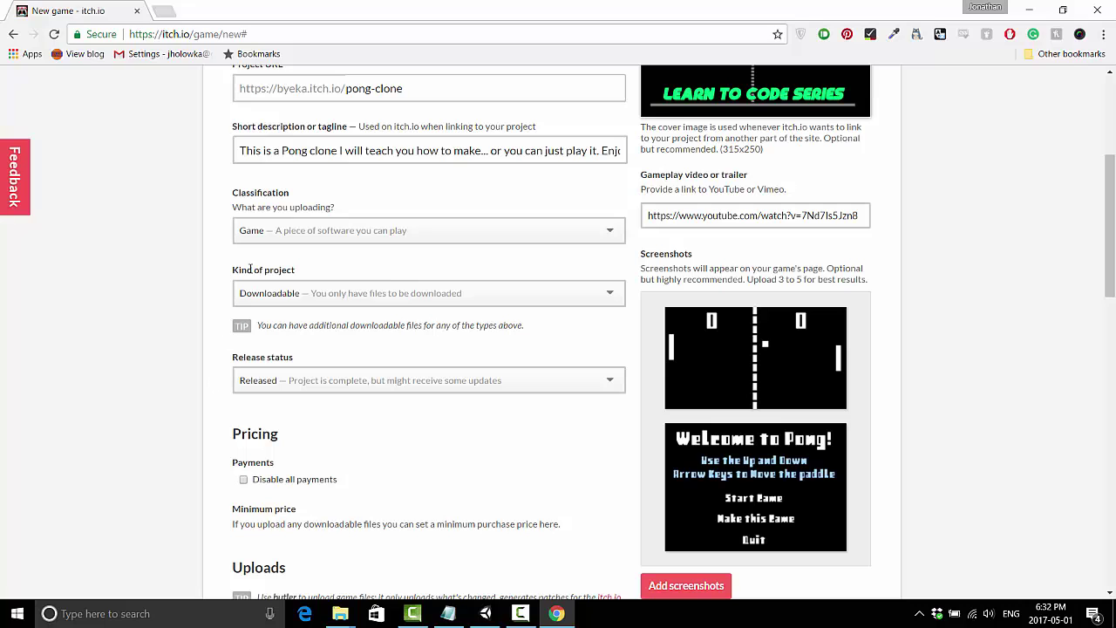
left_click(276, 231)
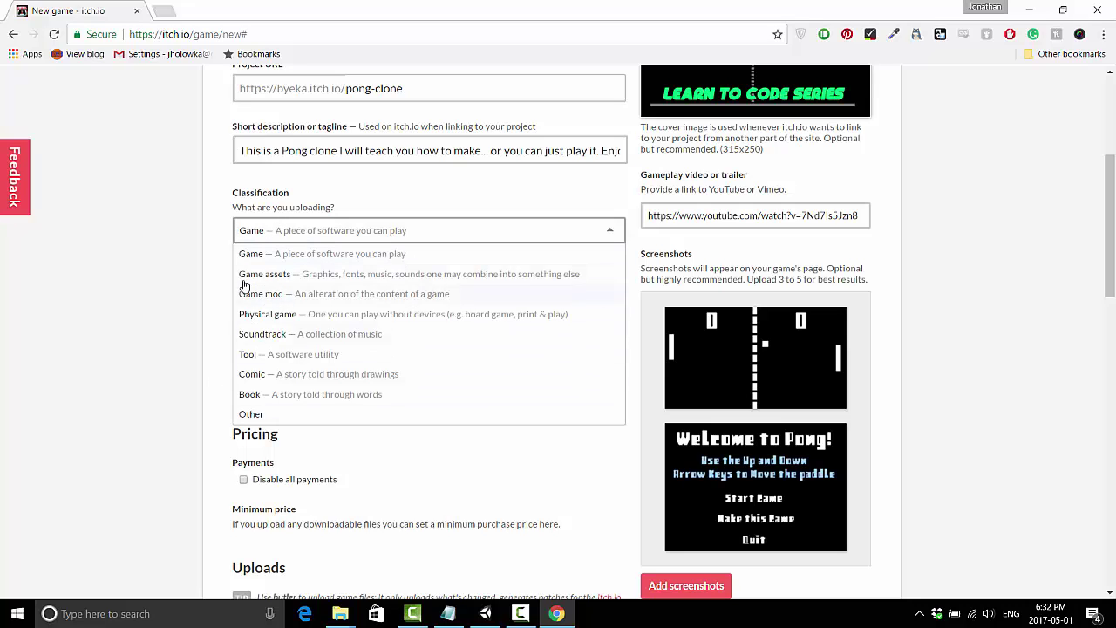
left_click(261, 254)
left_click(304, 291)
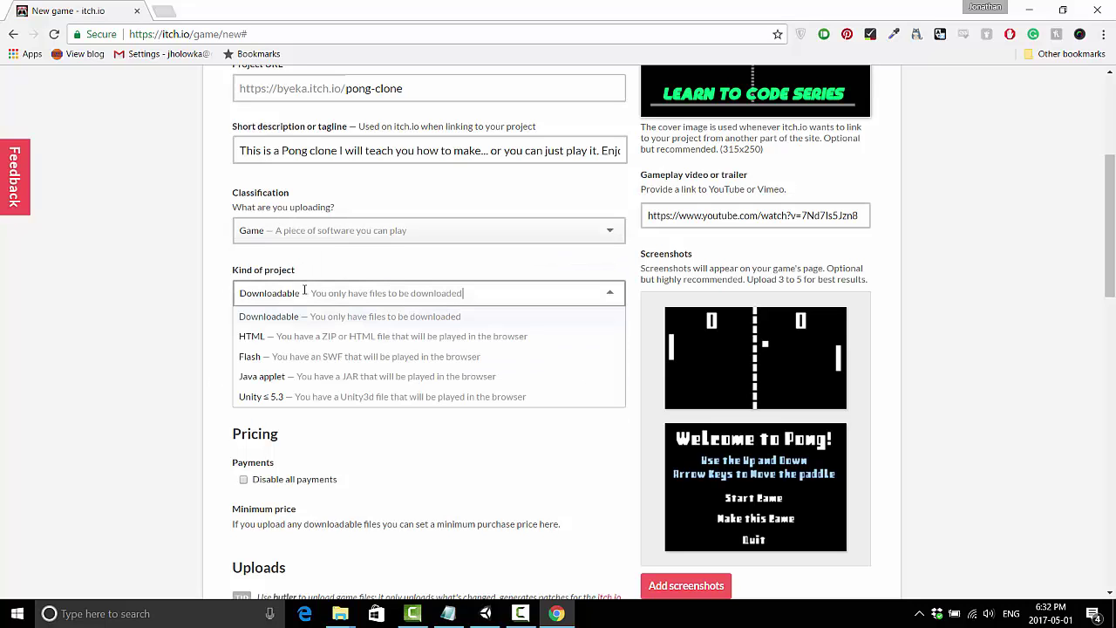
left_click(265, 340)
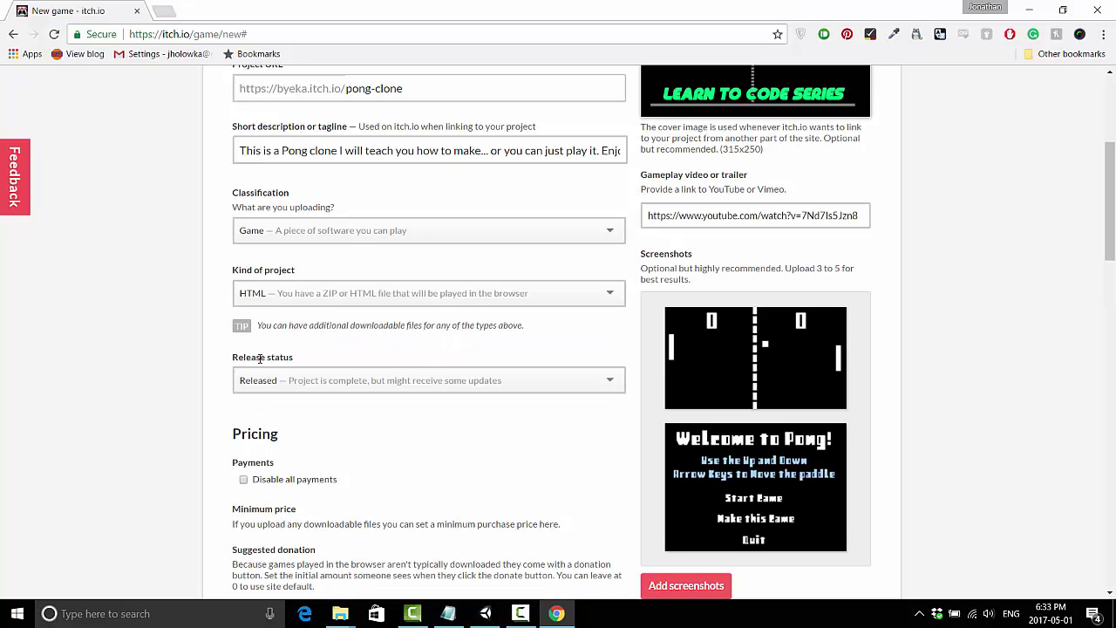
- Choose Released as the project's release status
scroll(220, 359, "down", 1)
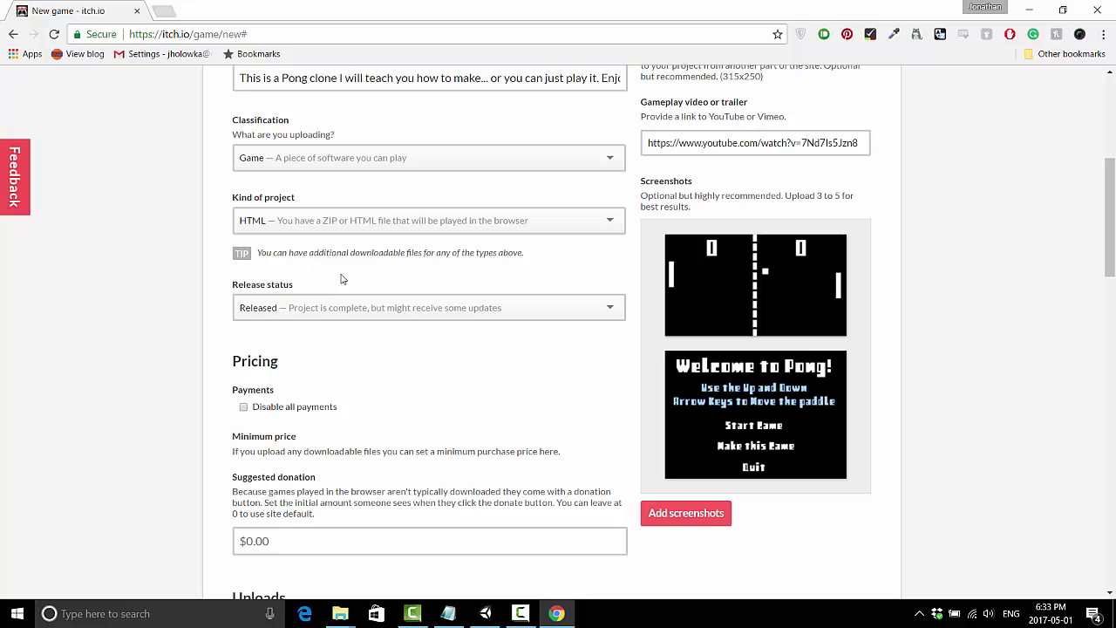
left_click(337, 307)
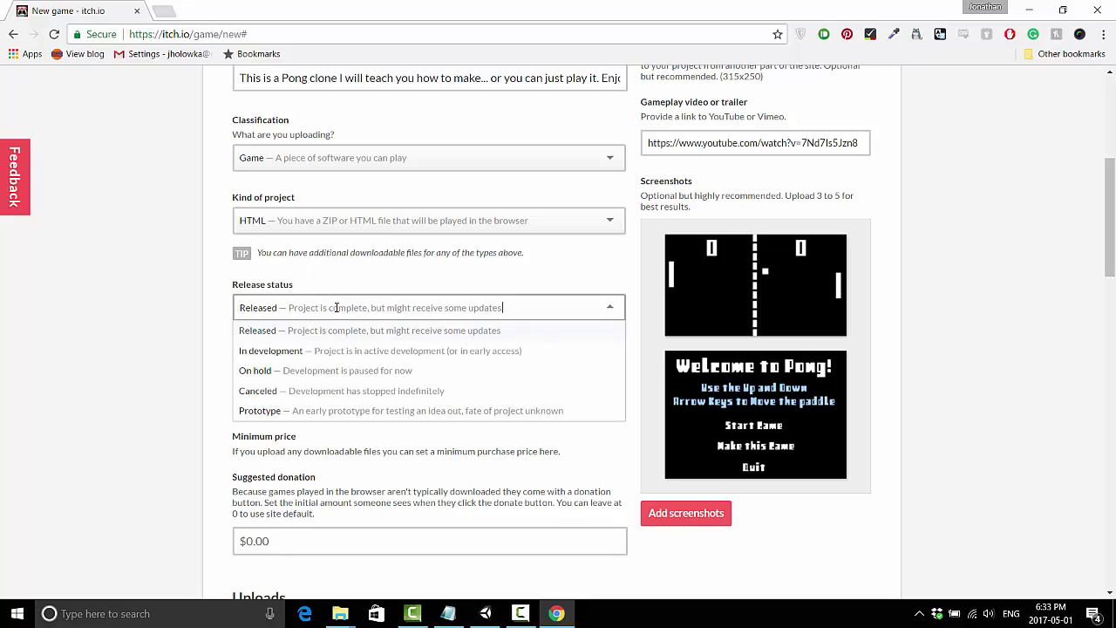
left_click(281, 335)
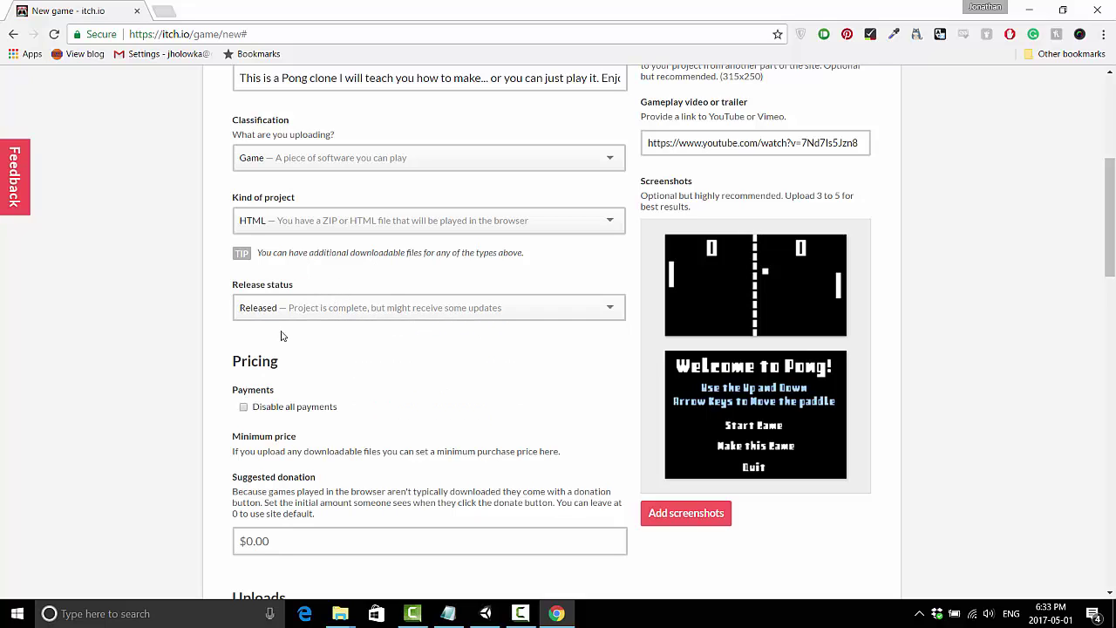
- Disable all payments for the project
left_click(245, 407)
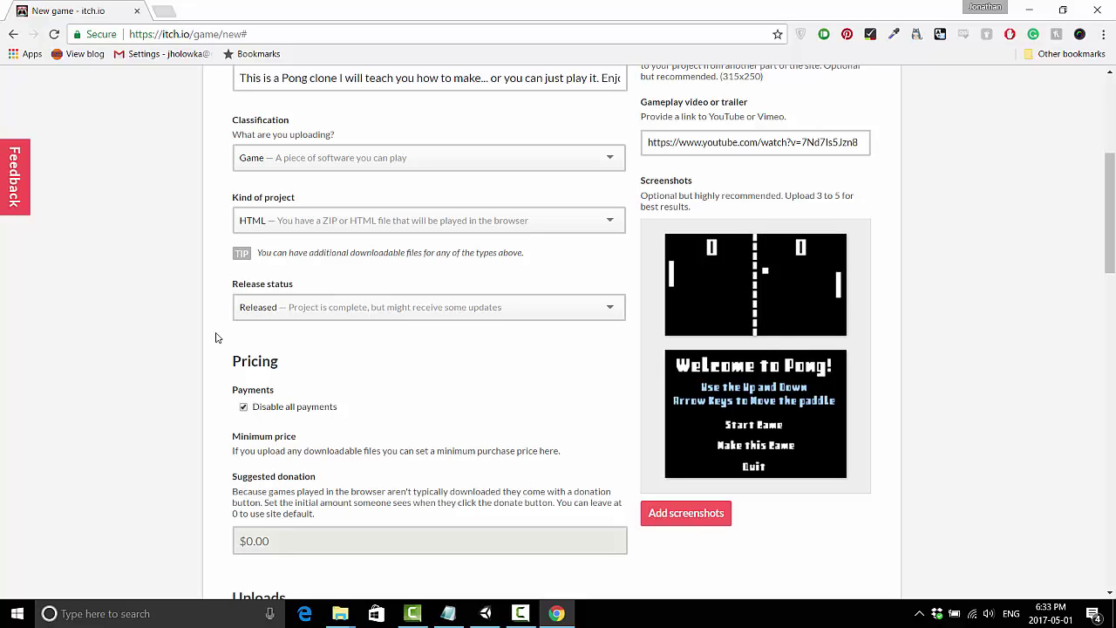
- Upload the Pong Clone zip archive from the Web GL folder in D:\Files\repos\Unity\v5 Builds\Completed Games as the game file
scroll(172, 302, "down", 3)
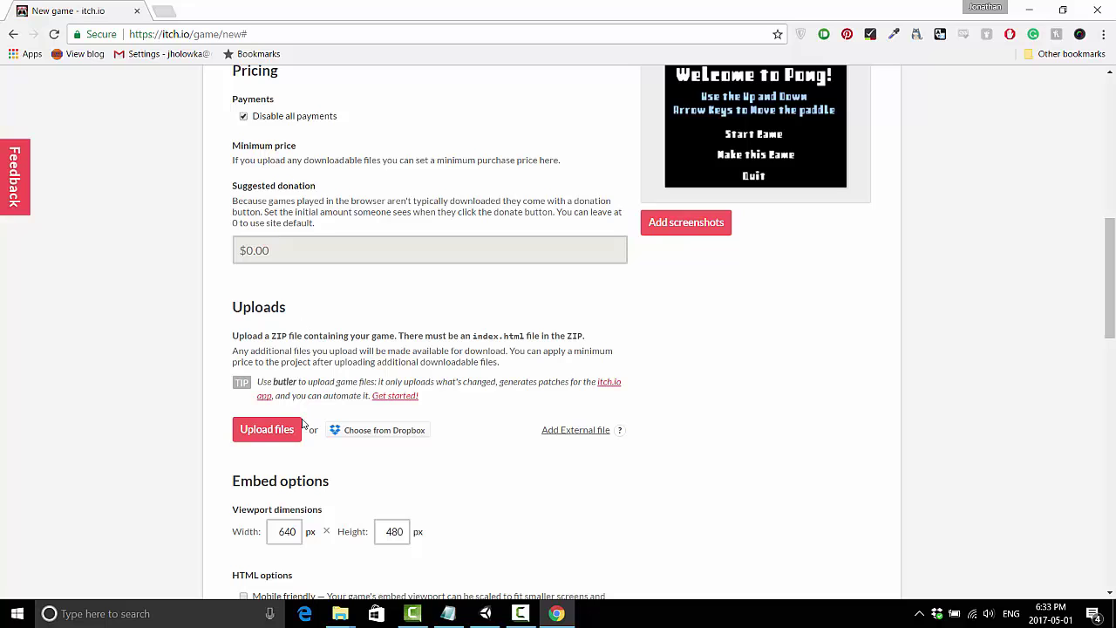
left_click(245, 429)
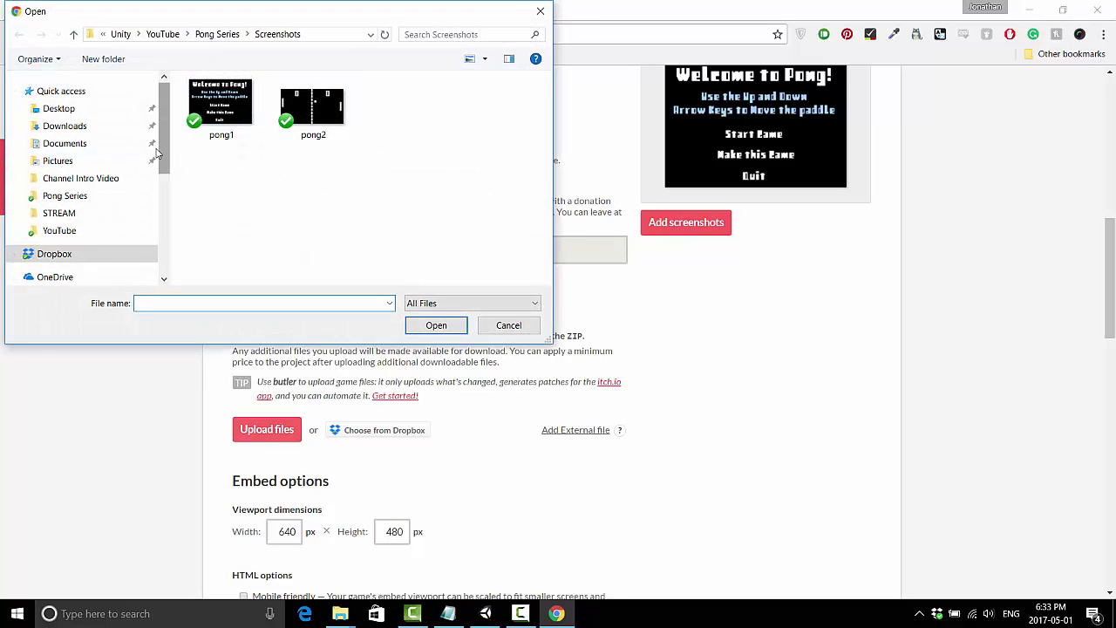
scroll(96, 245, "down", 3)
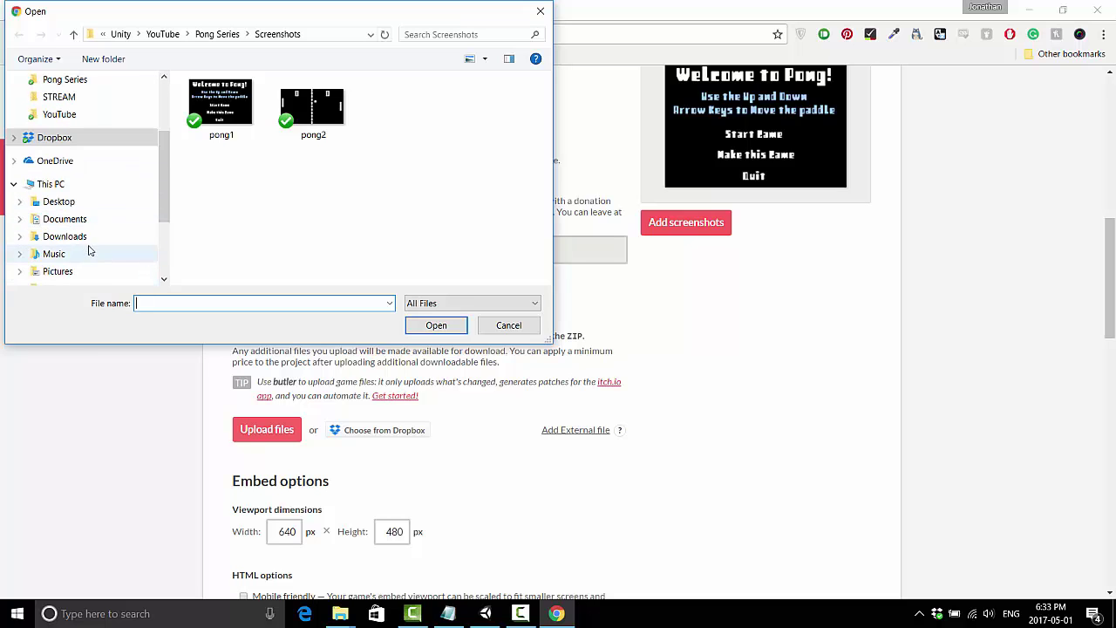
left_click(61, 183)
scroll(279, 201, "down", 3)
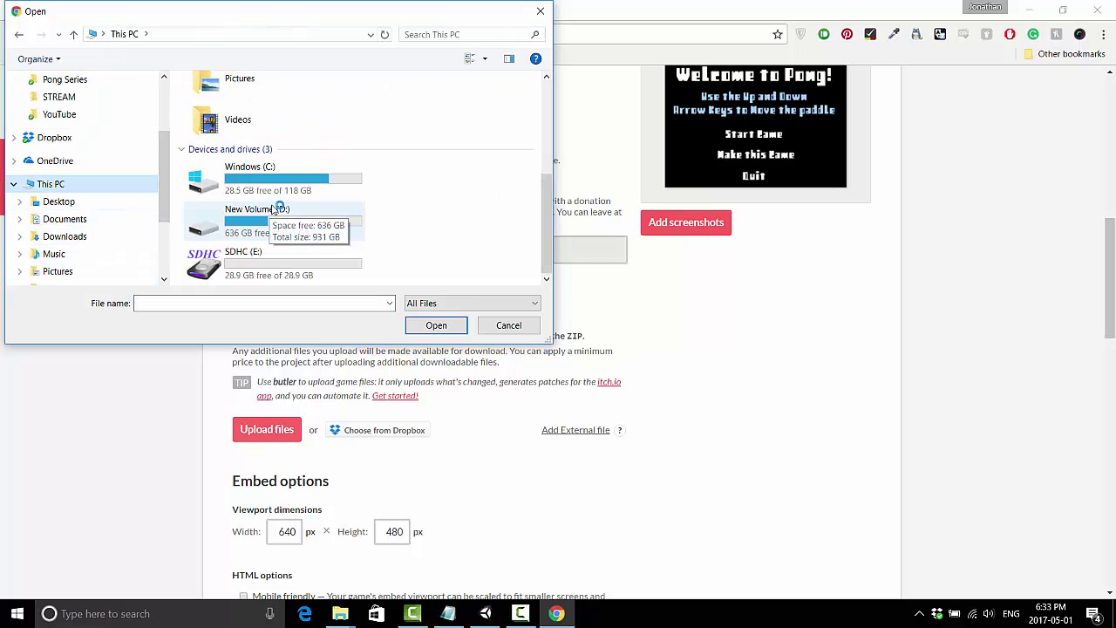
double_click(276, 209)
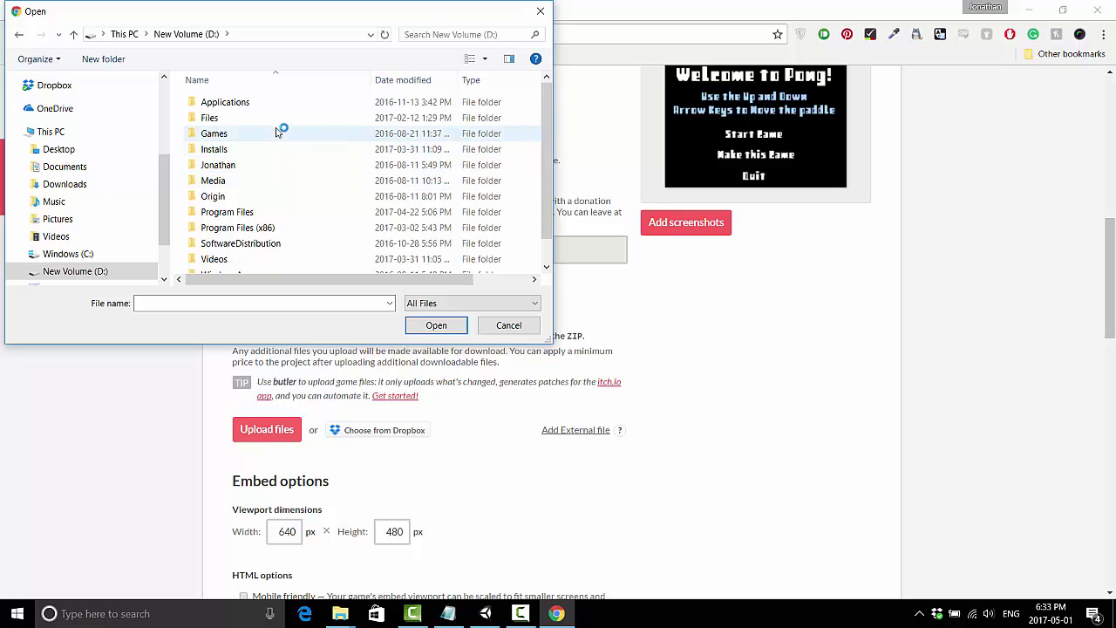
double_click(279, 118)
double_click(272, 134)
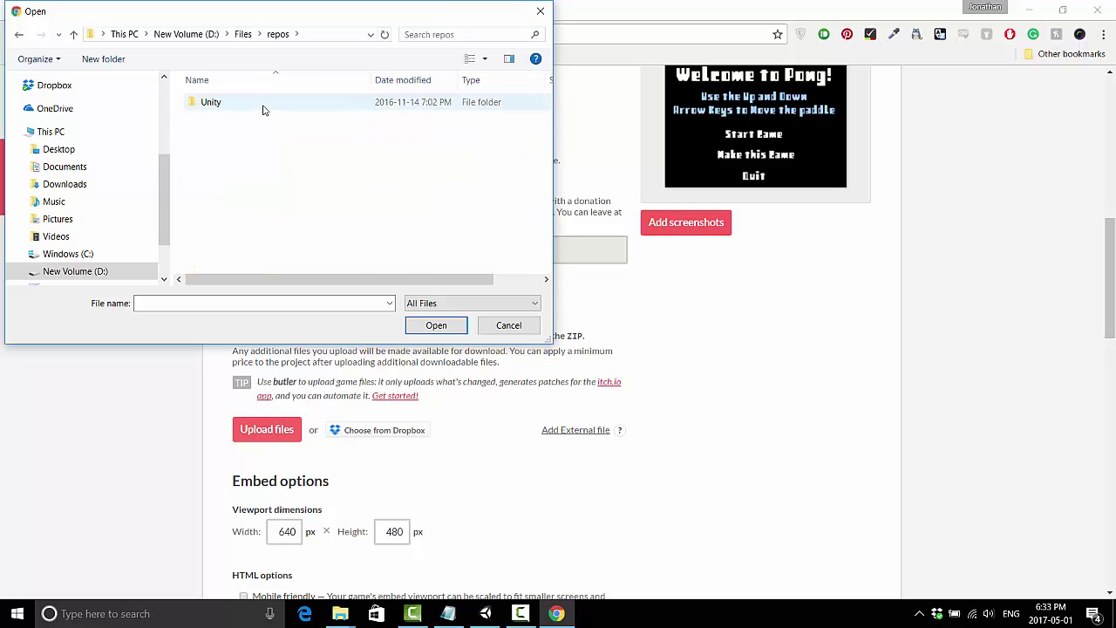
double_click(264, 103)
double_click(266, 116)
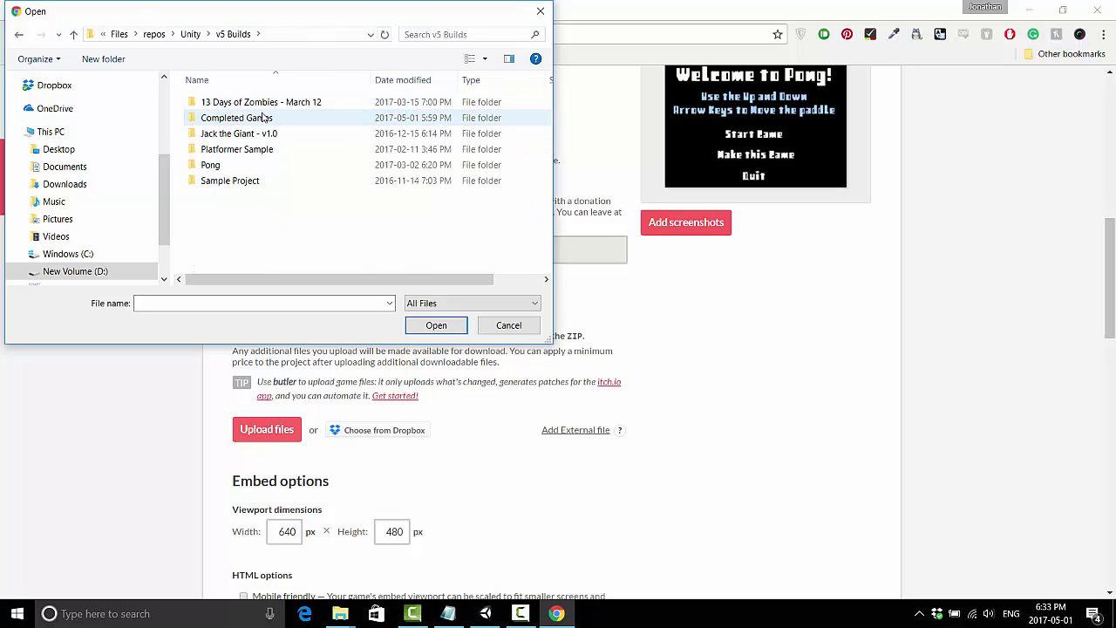
double_click(264, 118)
double_click(266, 105)
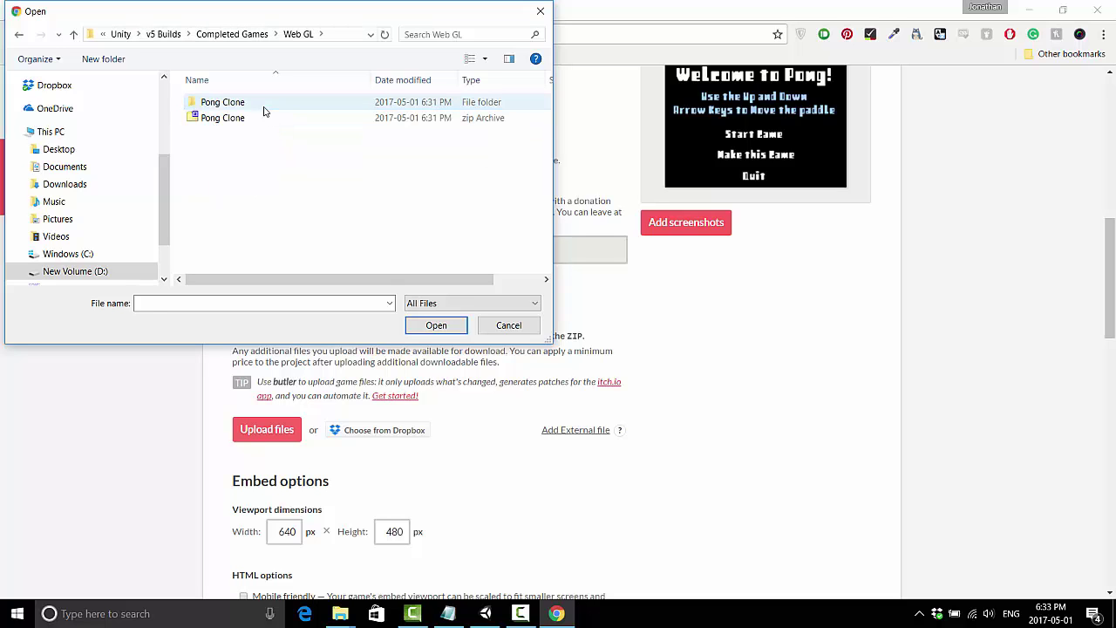
left_click(262, 117)
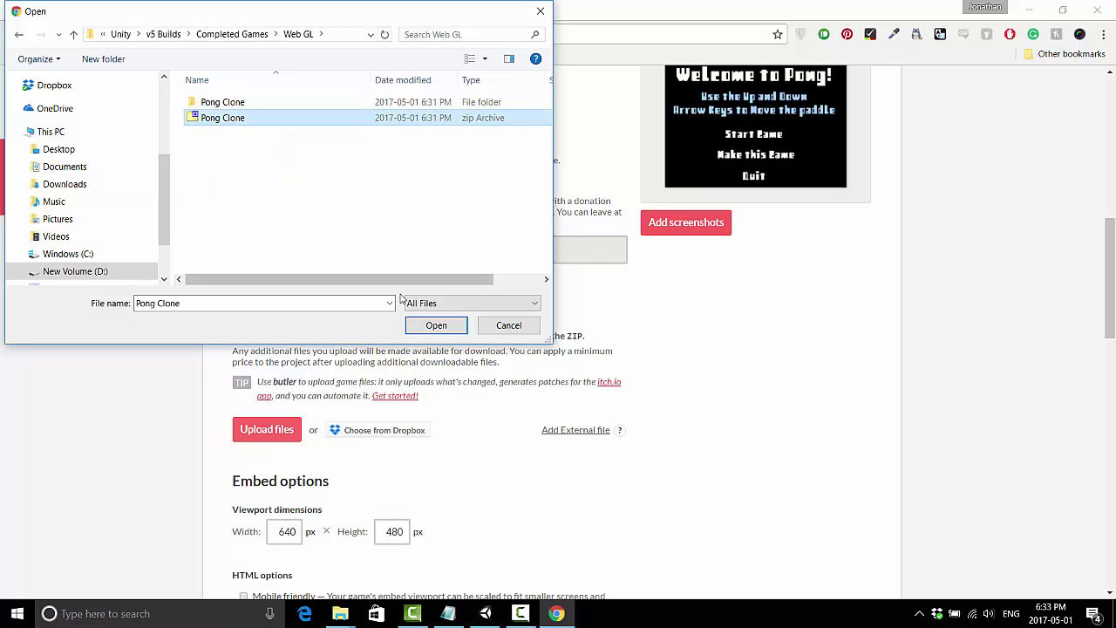
left_click(436, 325)
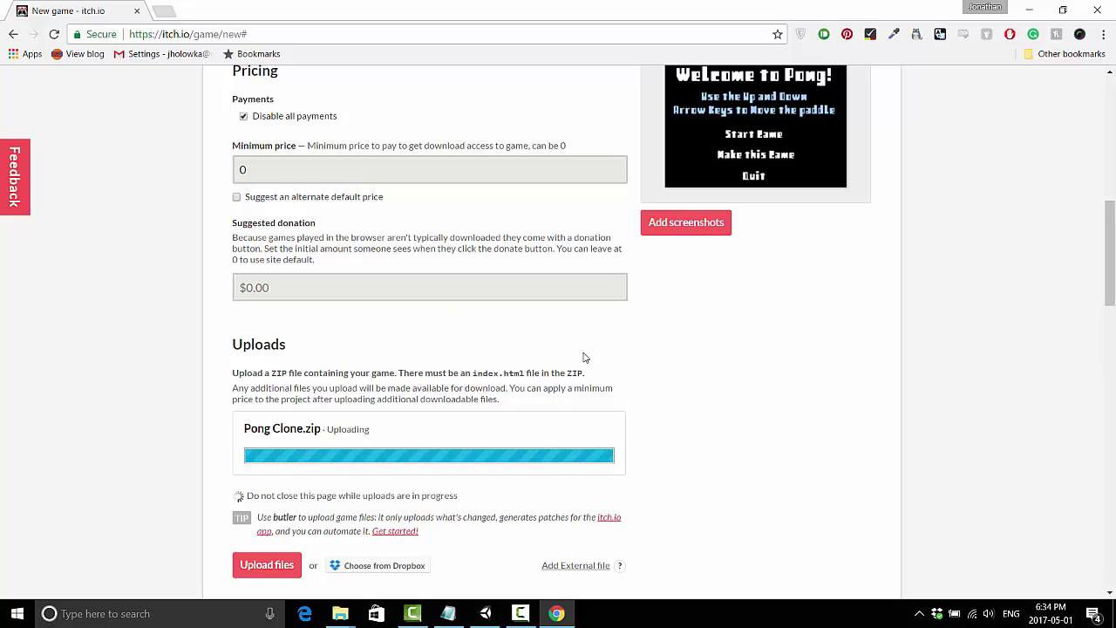
- Mark Pong Clone.zip as played in the browser, and hide the file to prevent it from being downloaded
scroll(435, 332, "down", 1)
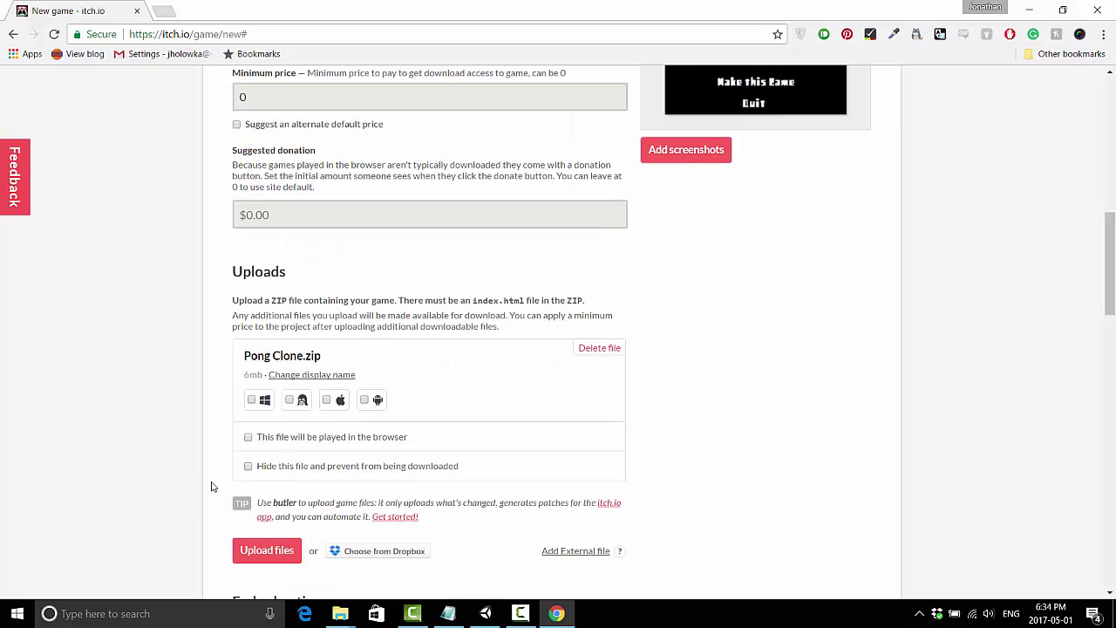
left_click(248, 437)
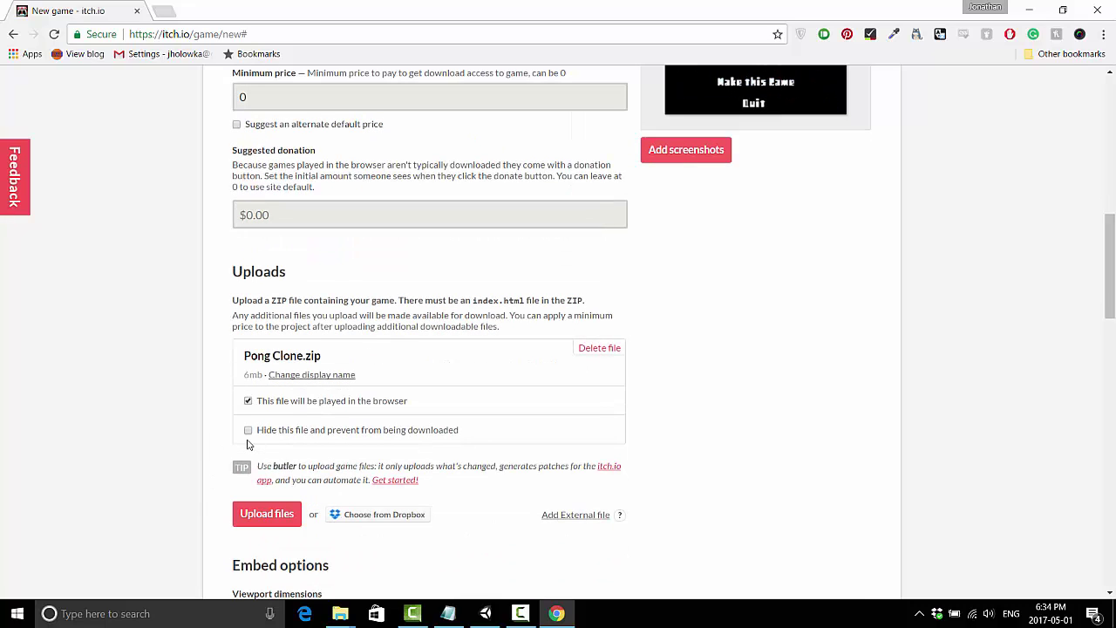
left_click(248, 431)
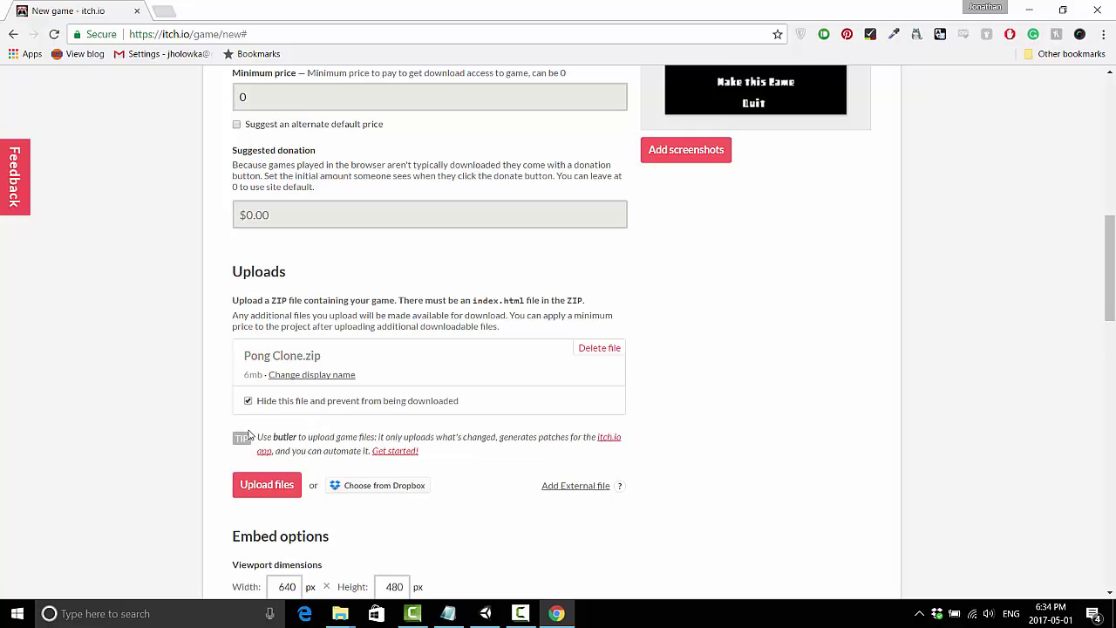
- Check the Game view resolution in Unity and set the embed viewport to 1024 px wide by 576 px high in Chrome
scroll(257, 355, "down", 2)
scroll(389, 363, "down", 1)
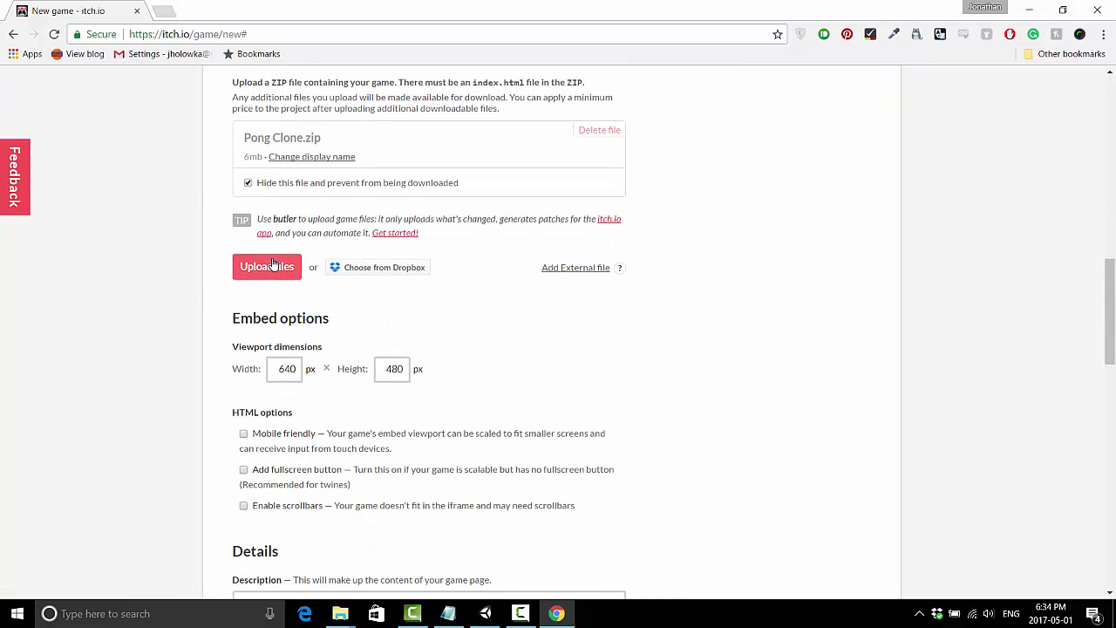
scroll(328, 363, "down", 1)
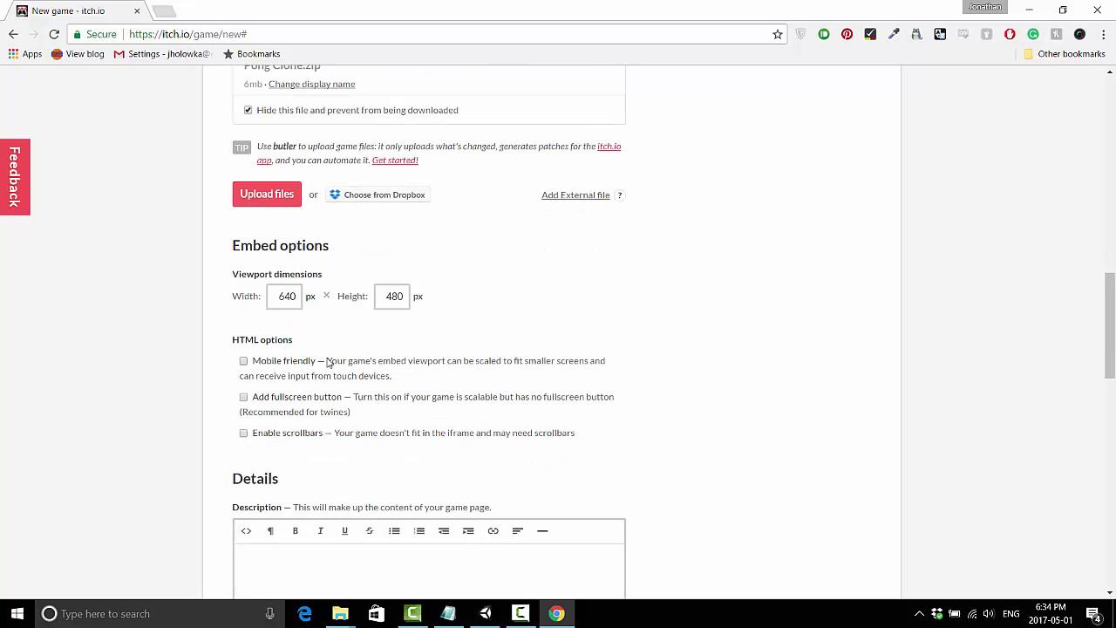
double_click(279, 300)
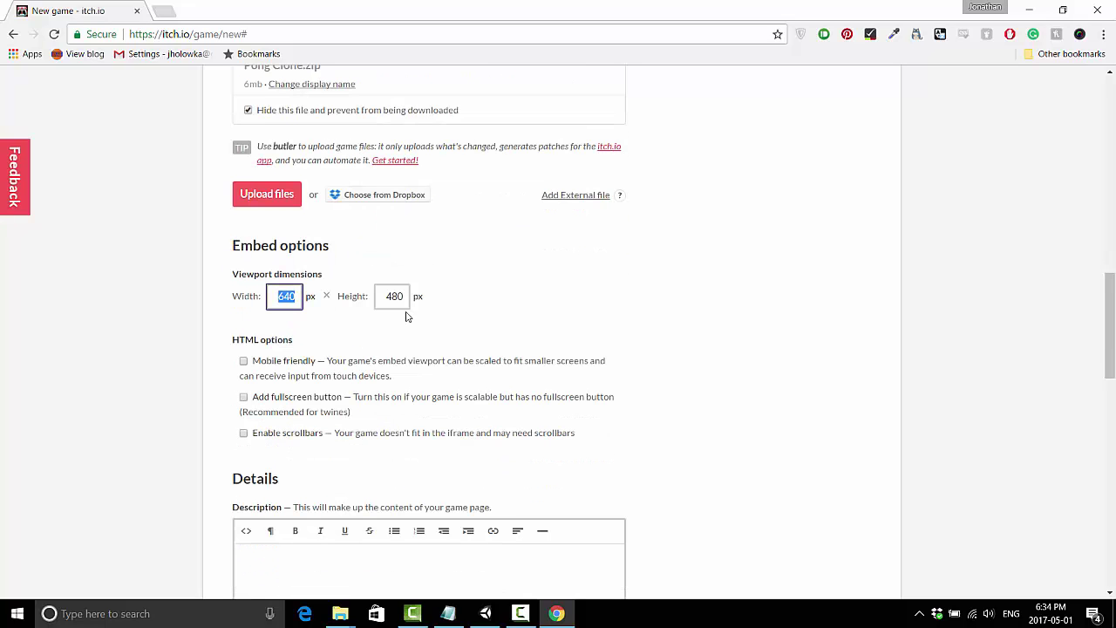
left_click(485, 613)
left_click(695, 111)
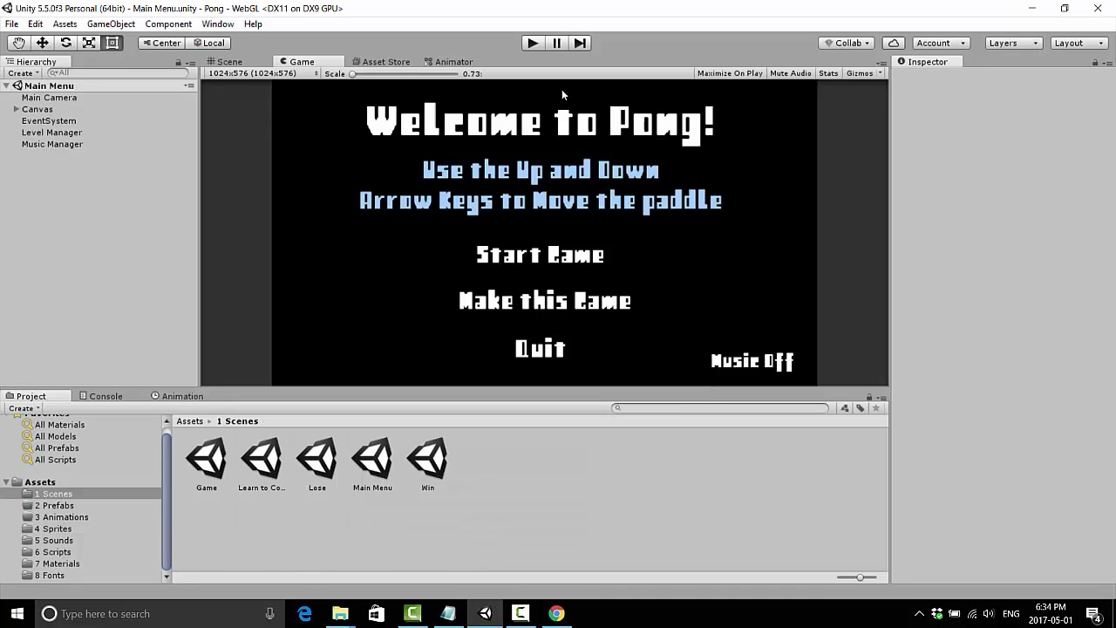
left_click(556, 613)
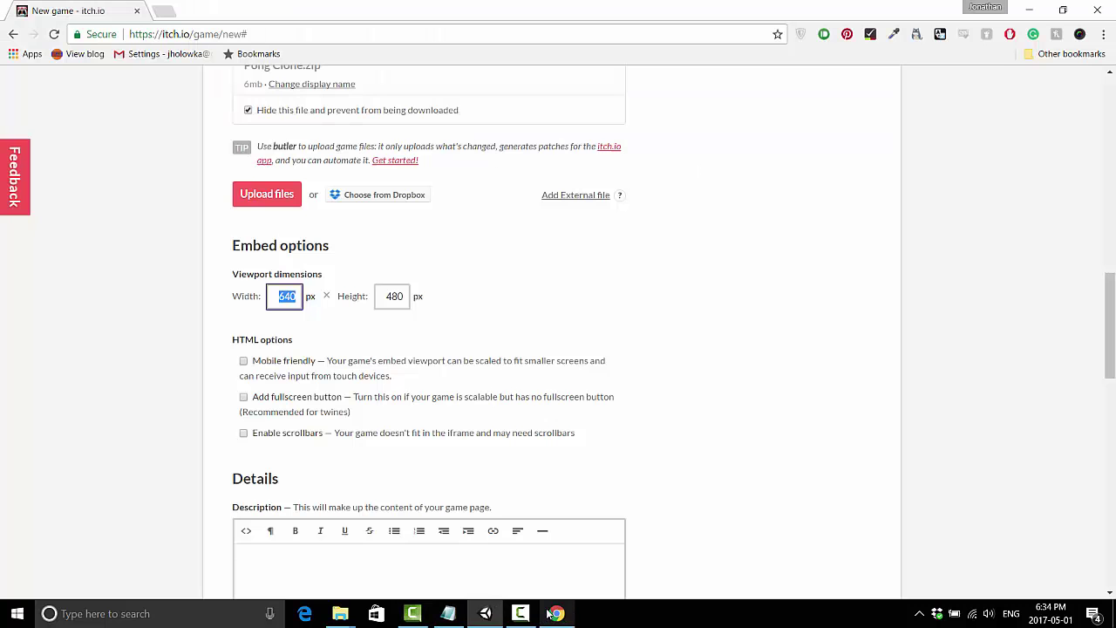
type("1024")
key("Tab")
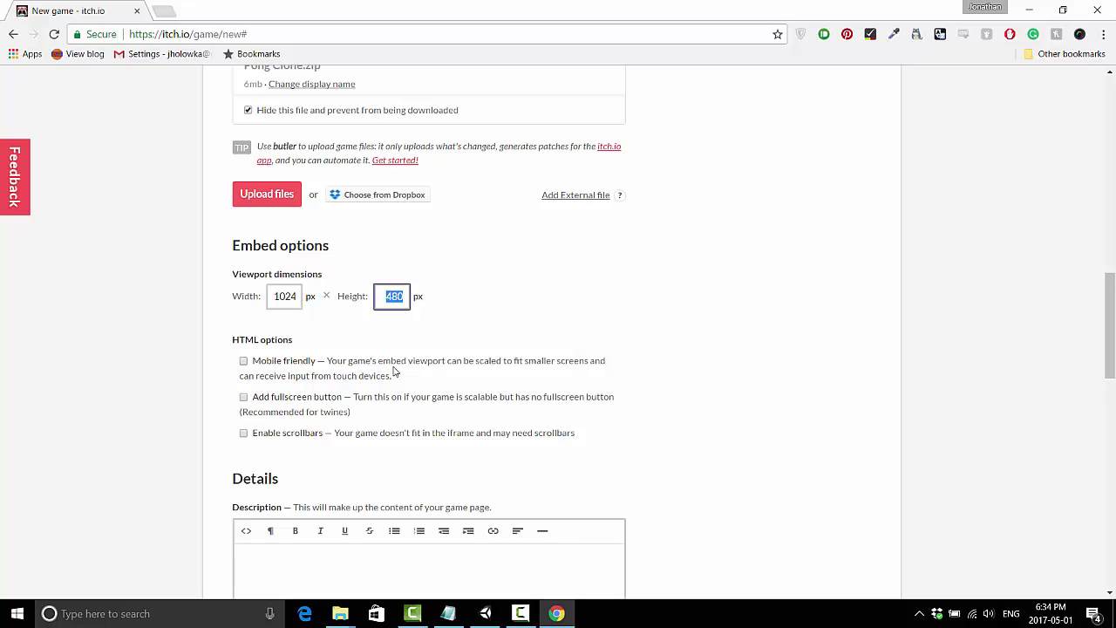
type("576")
- Copy the description text, from the thank-you line through the YouTube playlist link, from the Itch Game Description note in Notepad into the project's Description
scroll(393, 348, "down", 2)
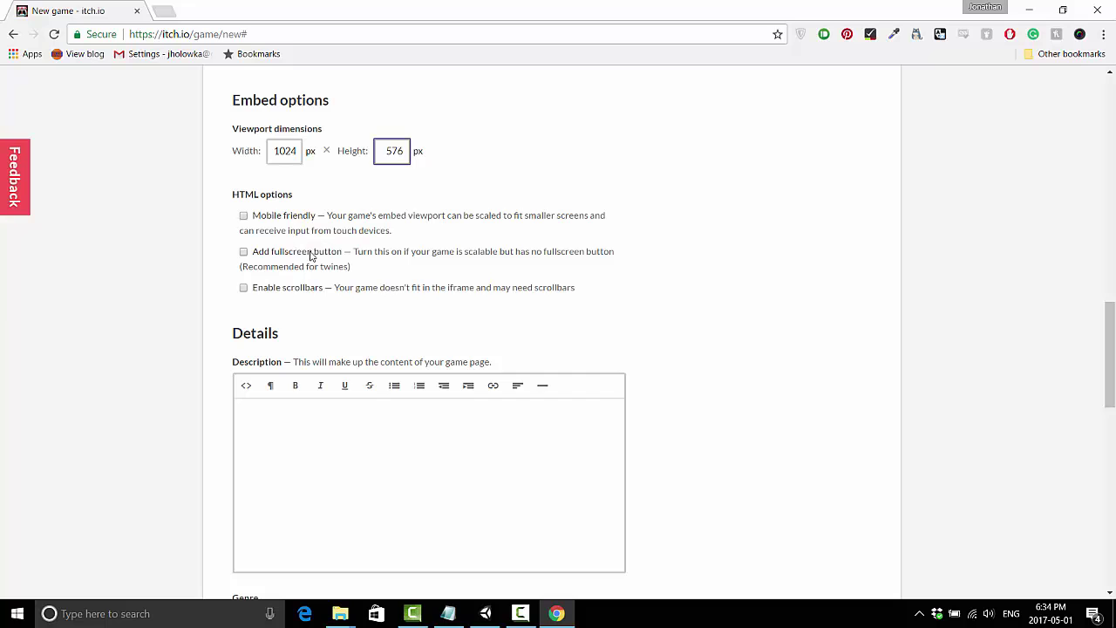
scroll(304, 252, "down", 1)
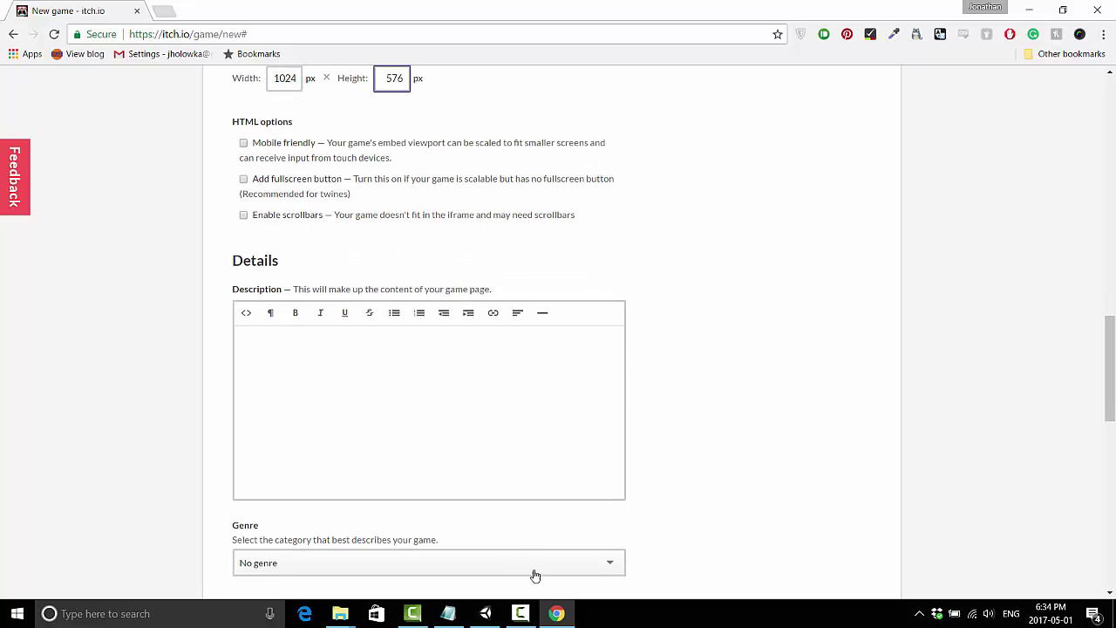
mouse_move(520, 615)
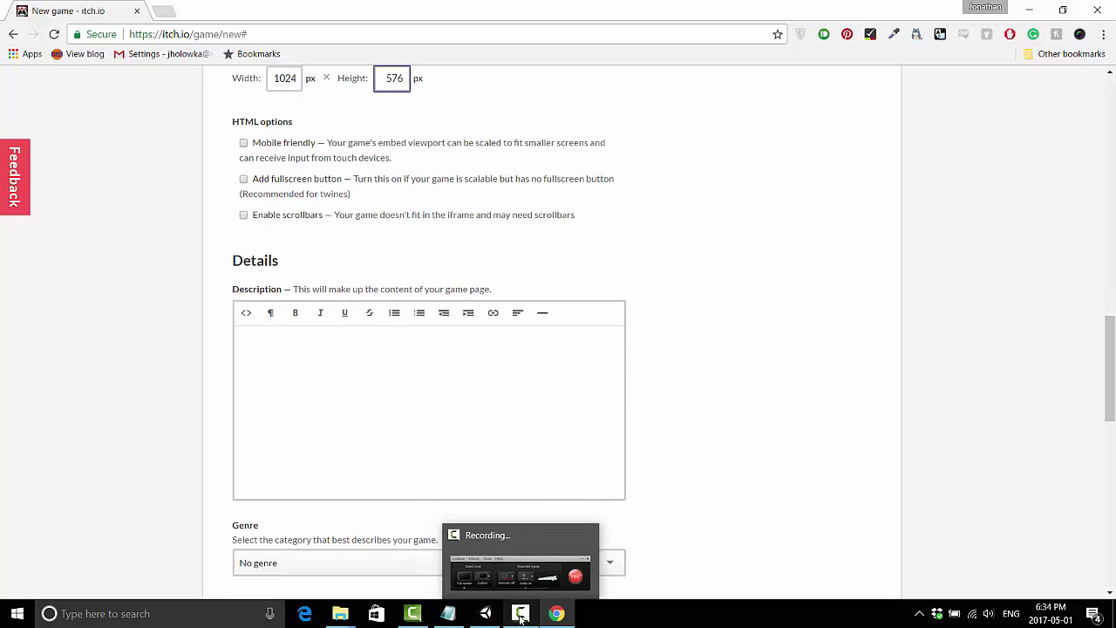
left_click(447, 614)
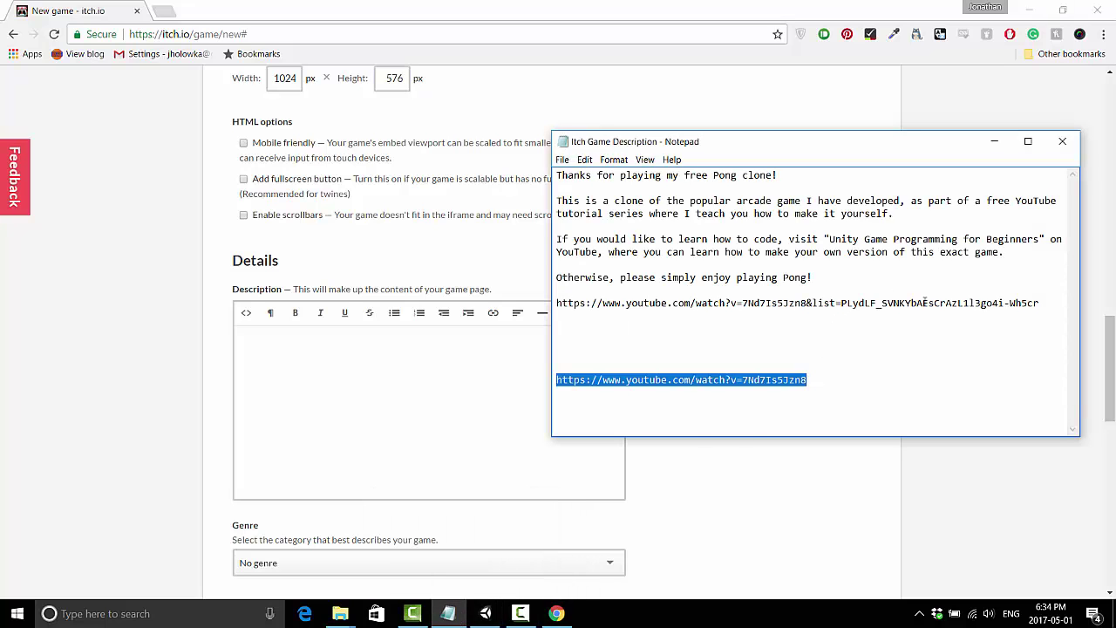
left_click_drag(1046, 303, 65, 109)
key("ctrl+c")
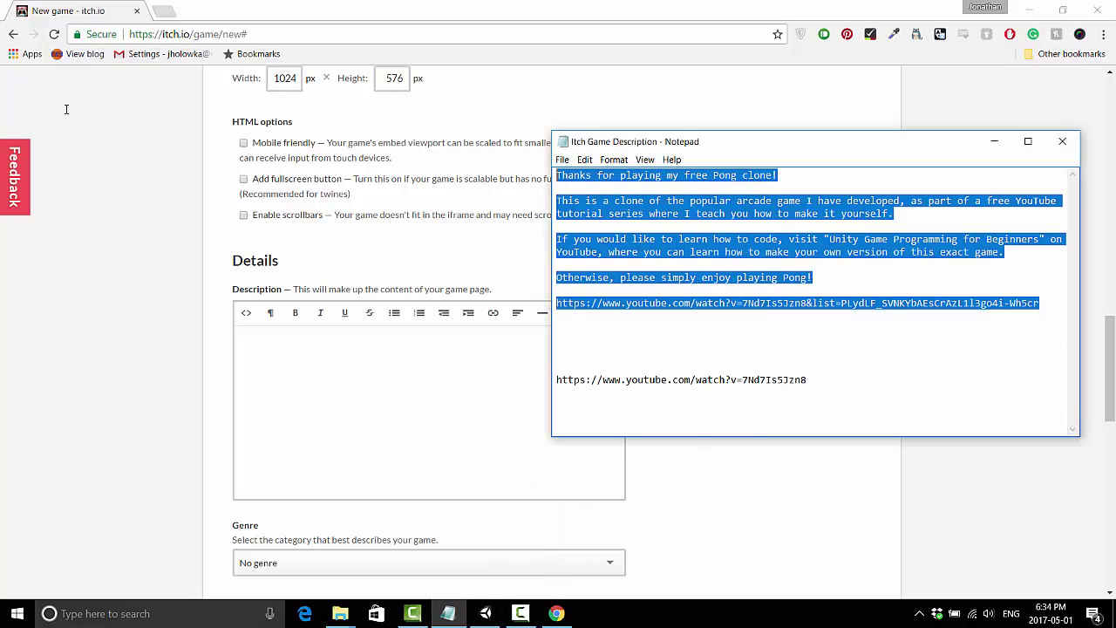
left_click(323, 377)
key("ctrl+v")
- Choose Action as the game's genre
scroll(705, 292, "down", 3)
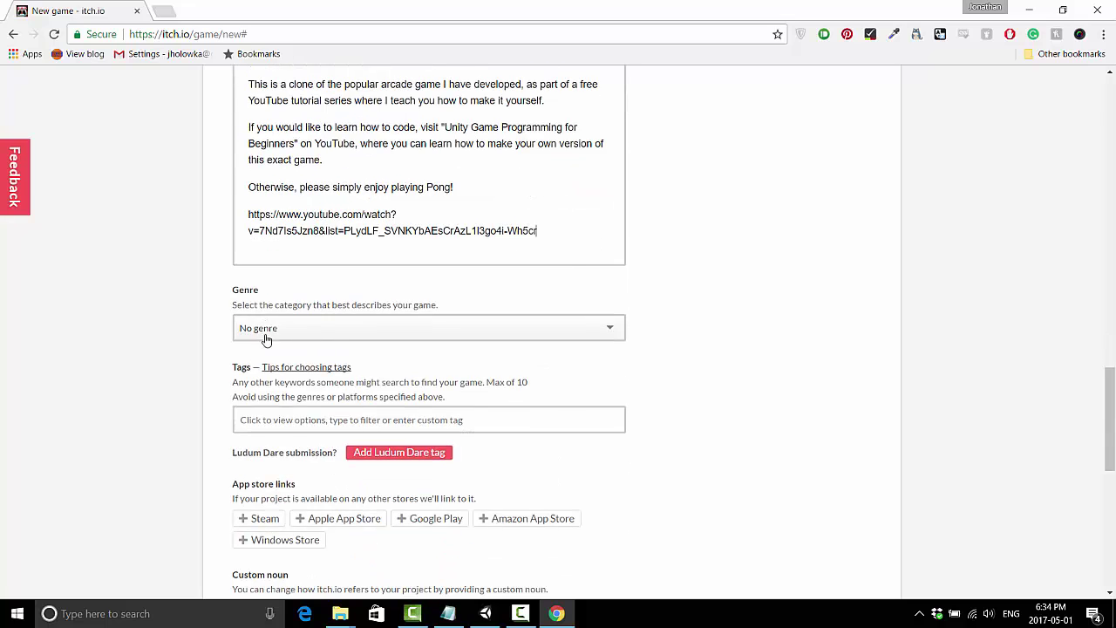
left_click(267, 332)
left_click(279, 372)
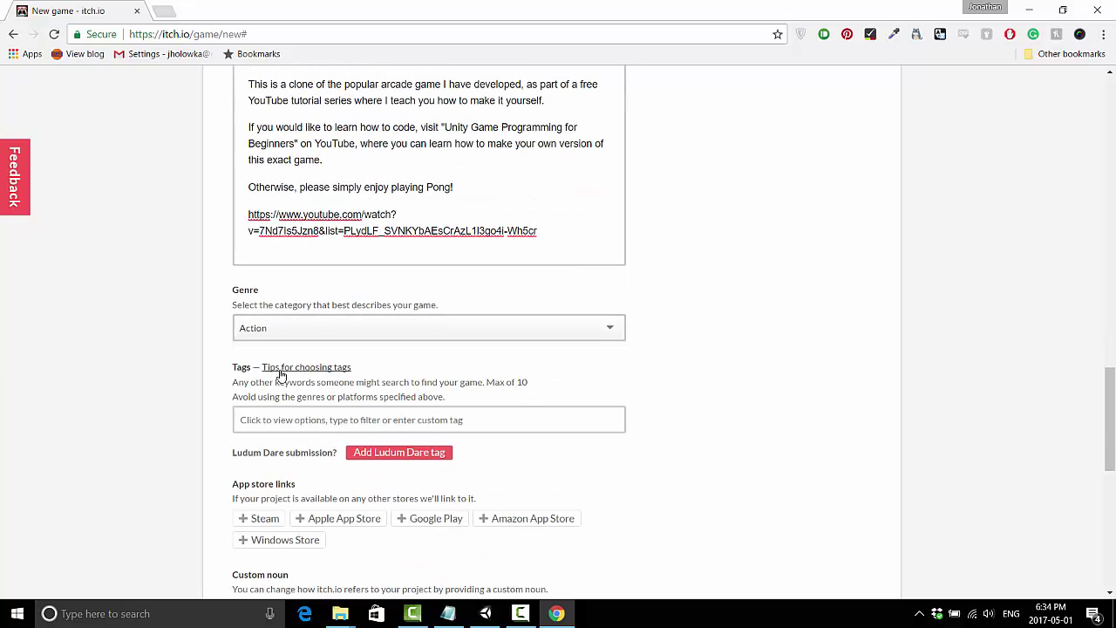
- Add the tags 16-bit, pong, 2d and singleplayer to the project
scroll(186, 358, "down", 3)
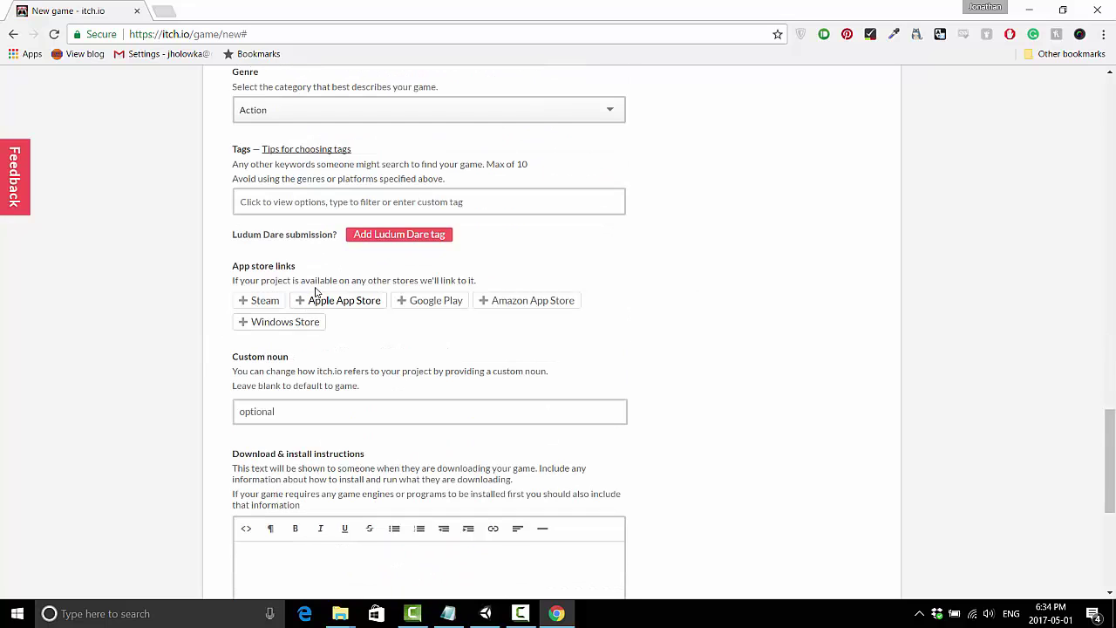
left_click(314, 209)
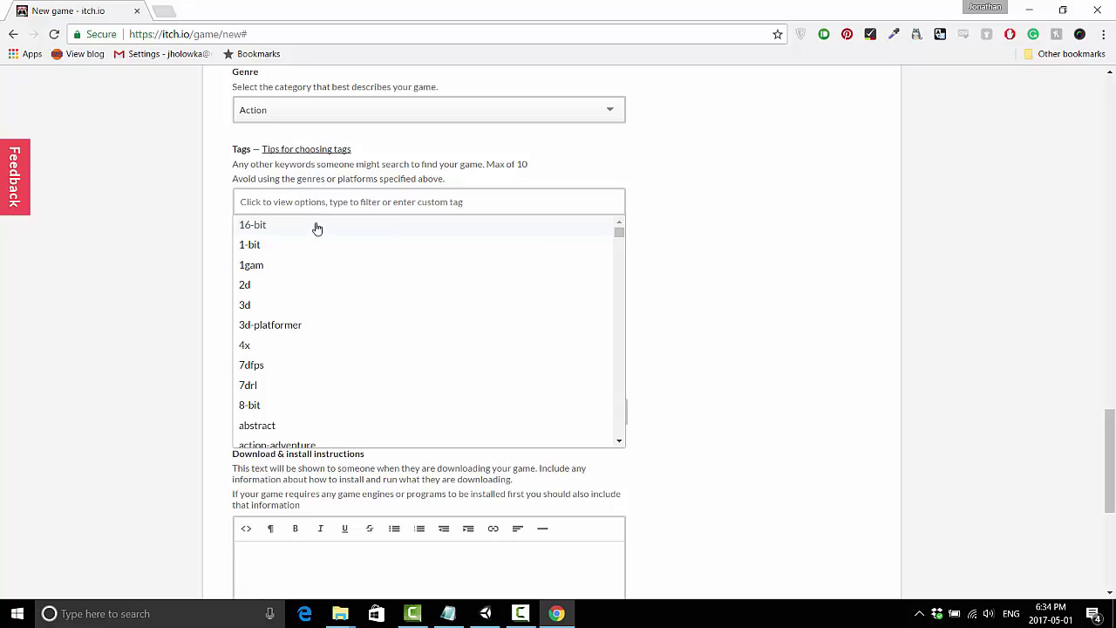
left_click(316, 226)
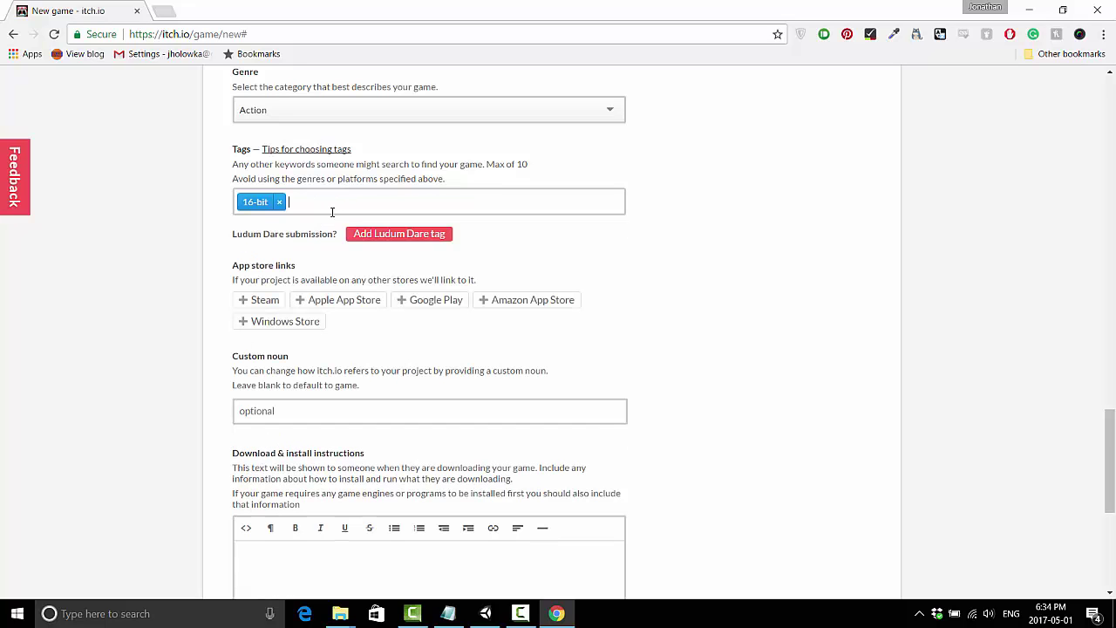
type("Pong")
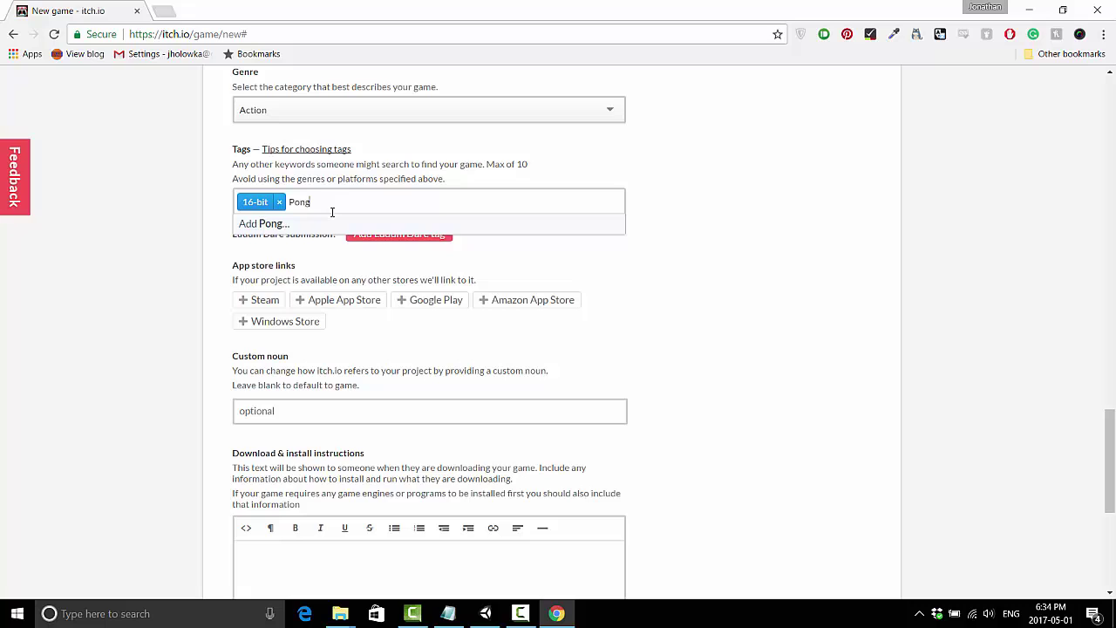
key("Return")
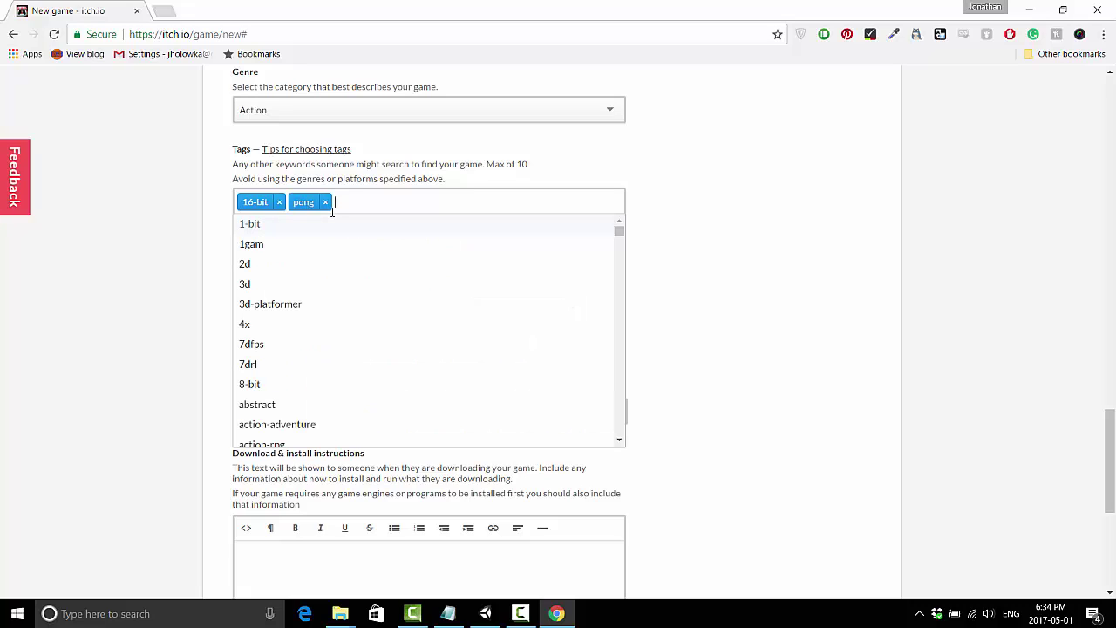
type("2d")
key("Return")
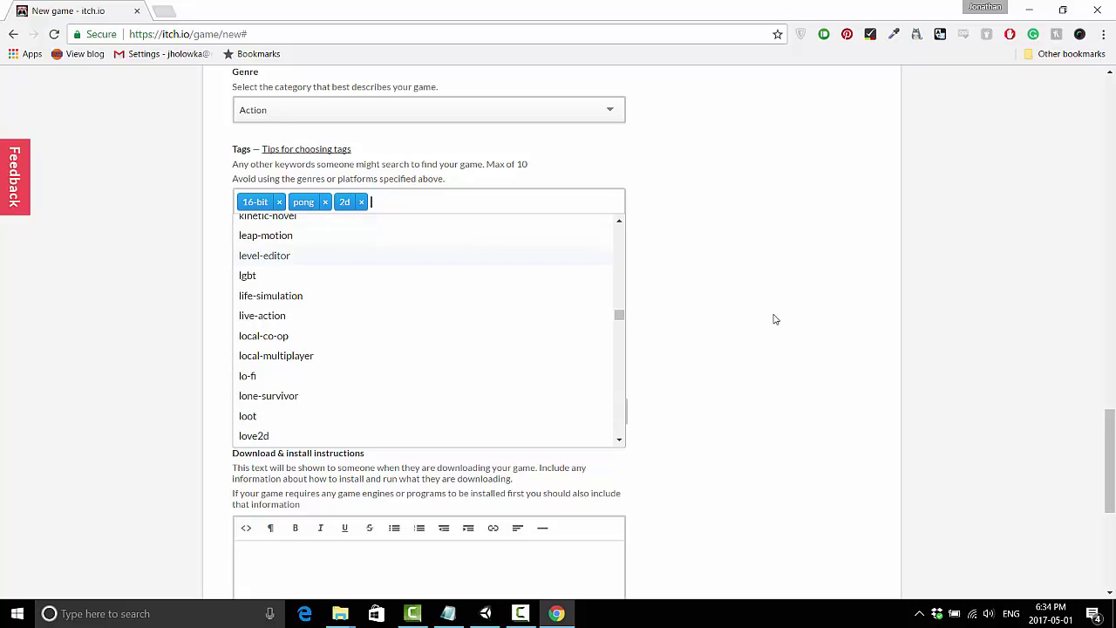
type("sin")
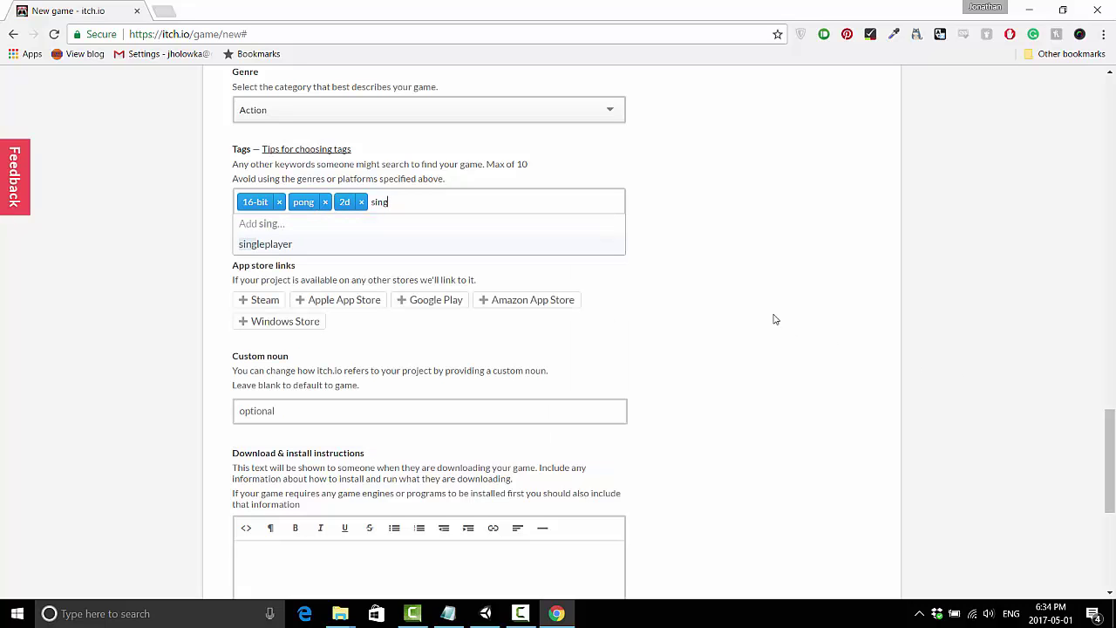
type("g")
left_click(428, 247)
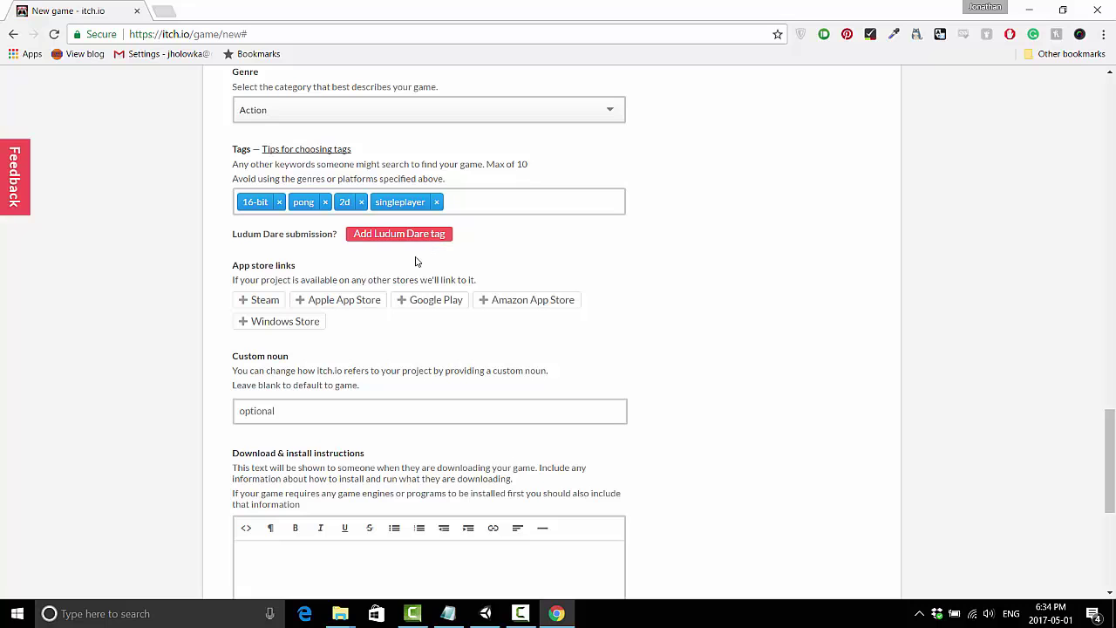
- Enable comments on the bottom of the project page, save the project as a draft, and dismiss the welcome message
scroll(362, 281, "down", 2)
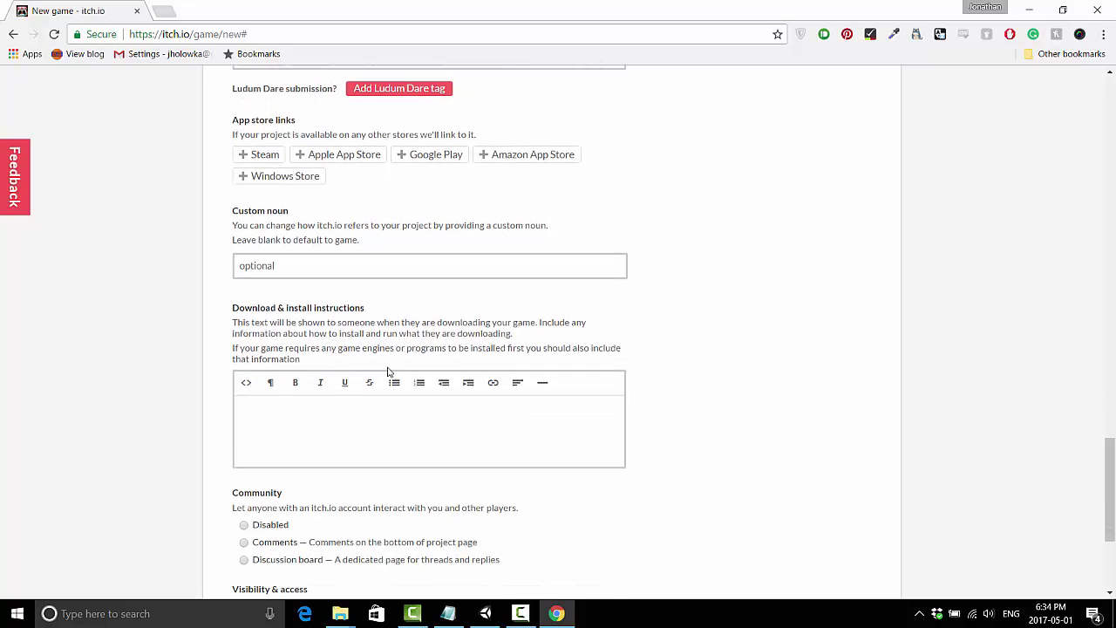
scroll(279, 471, "down", 1)
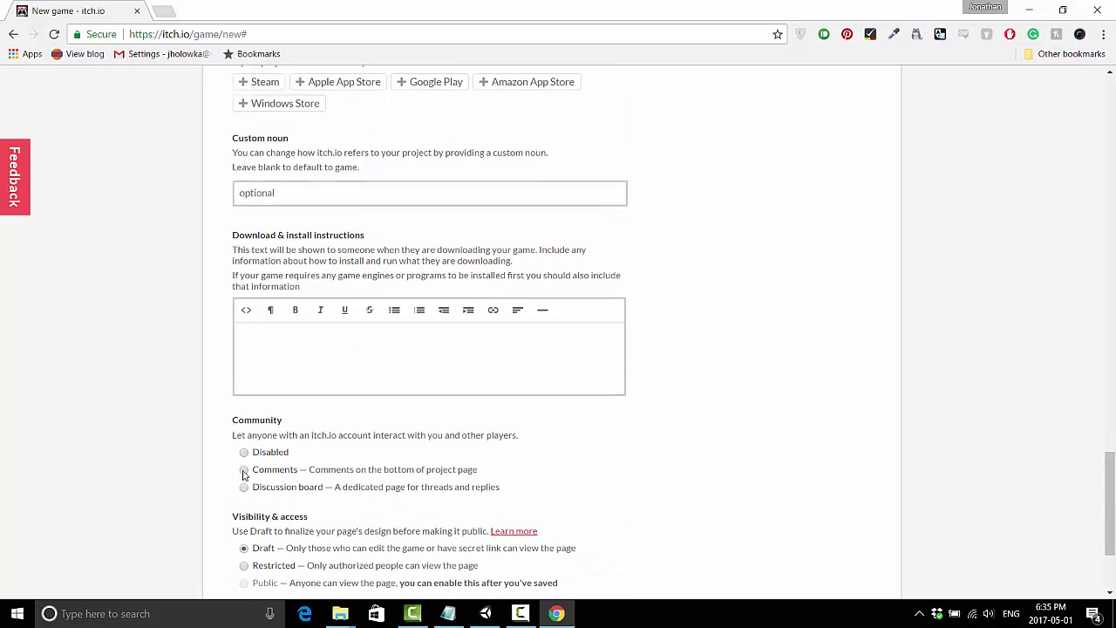
left_click(244, 470)
scroll(325, 420, "down", 2)
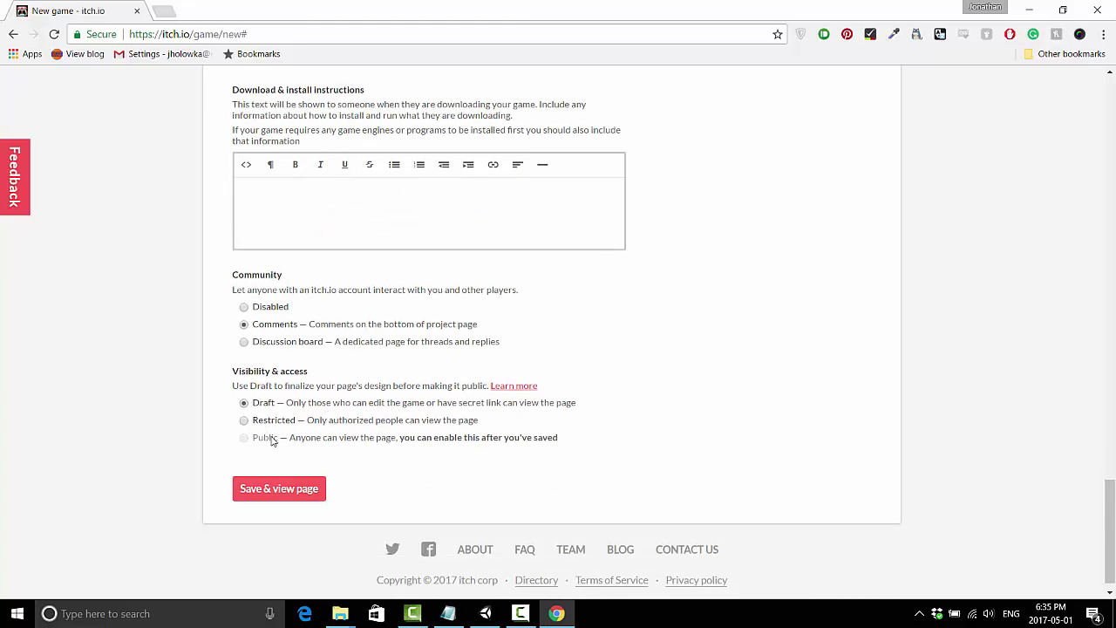
left_click(279, 490)
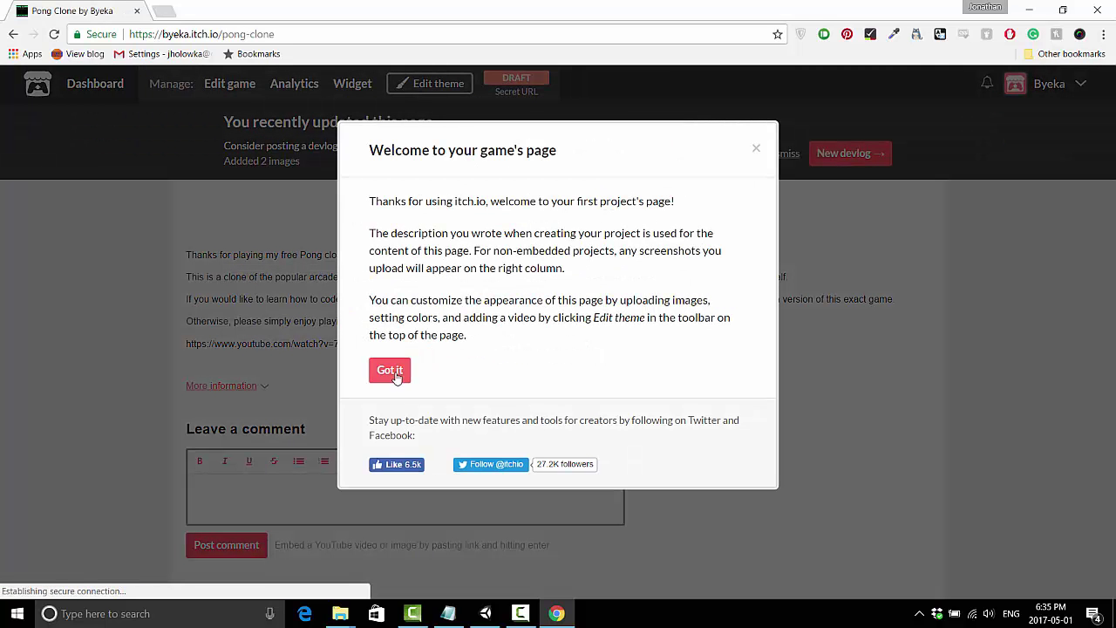
left_click(389, 370)
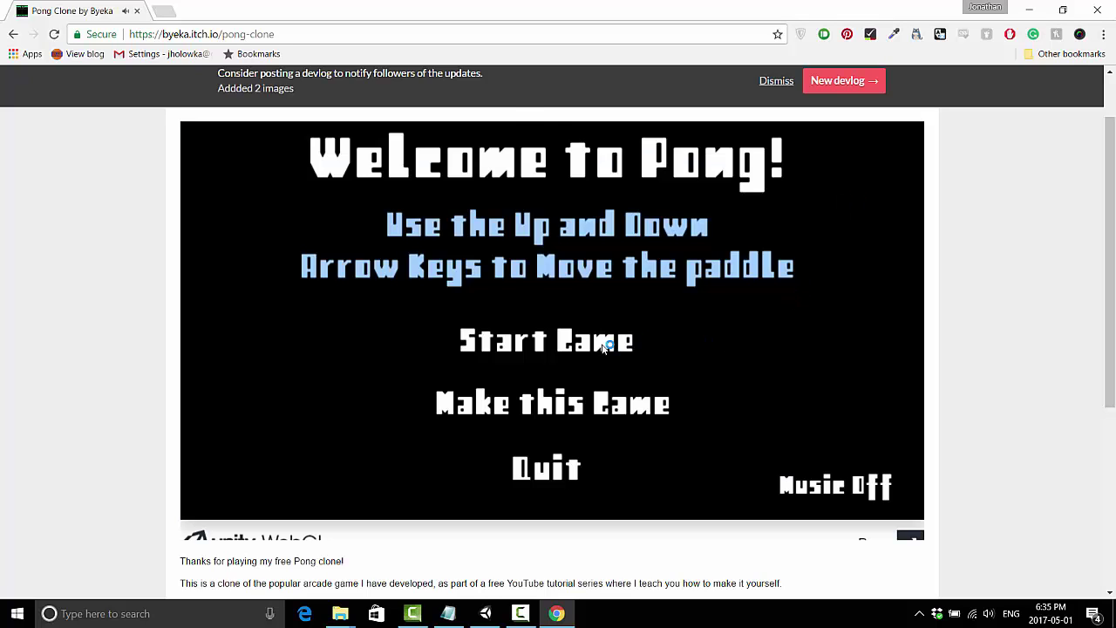
- Start the embedded Pong game on the project page and test it by moving the paddle up and down
left_click(624, 349)
key("Down")
key("Up")
key("Up")
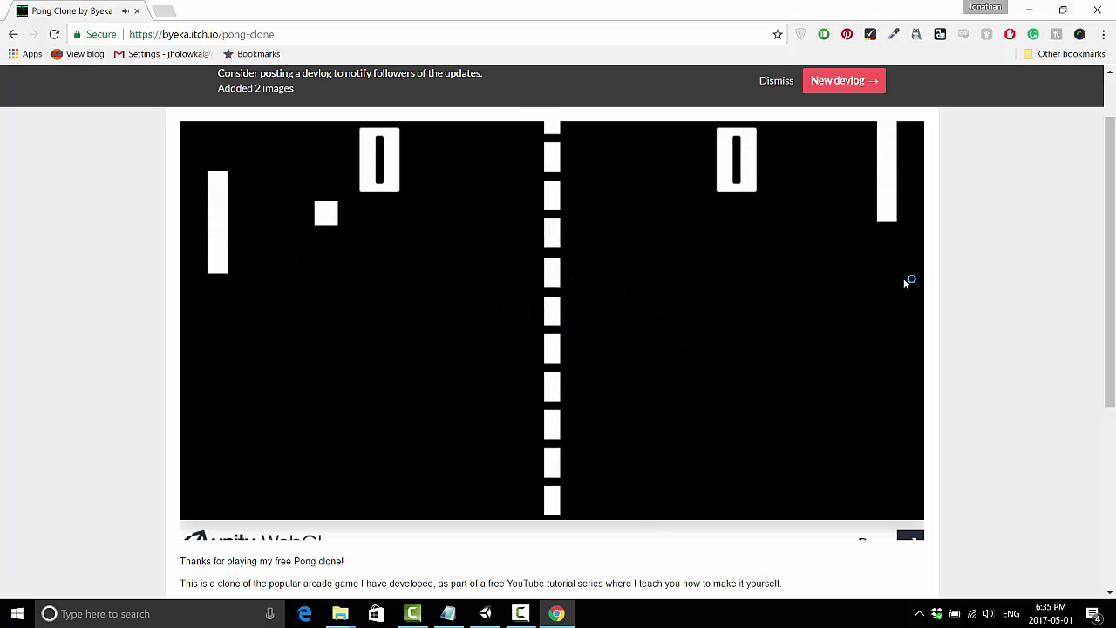
key("Down")
key("Up")
key("Down")
key("Up")
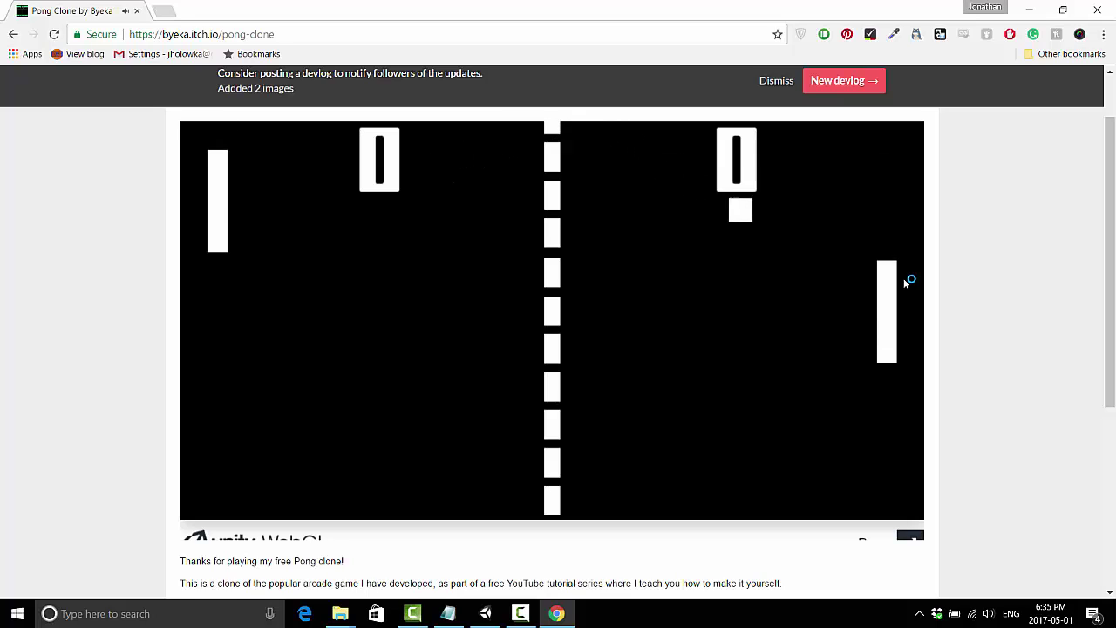
key("Down")
key("Down")
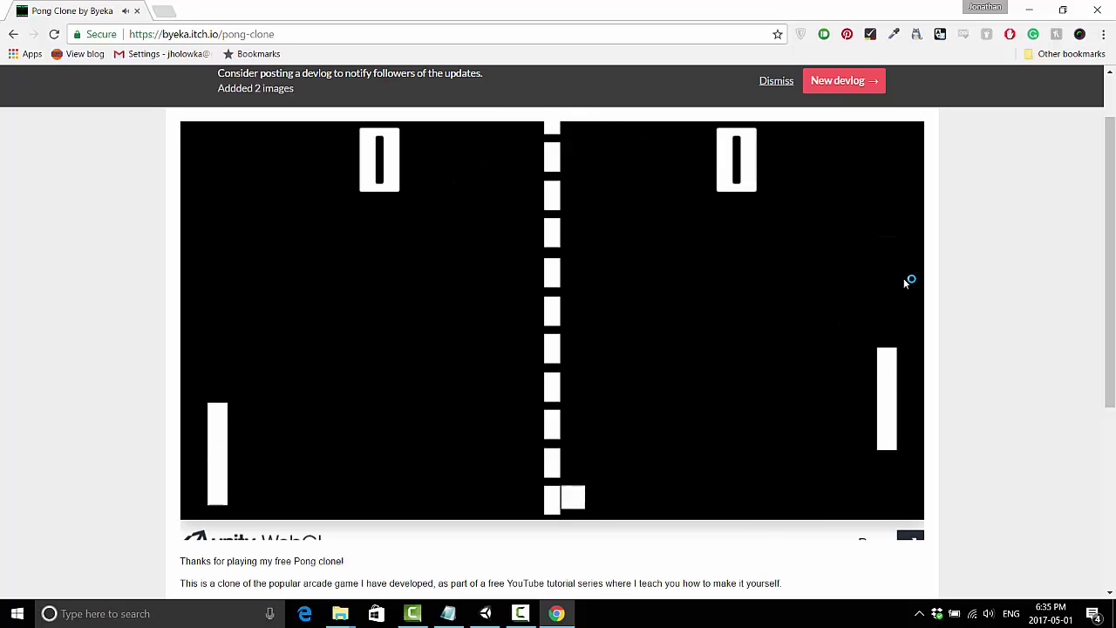
key("Up")
key("Up")
key("Down")
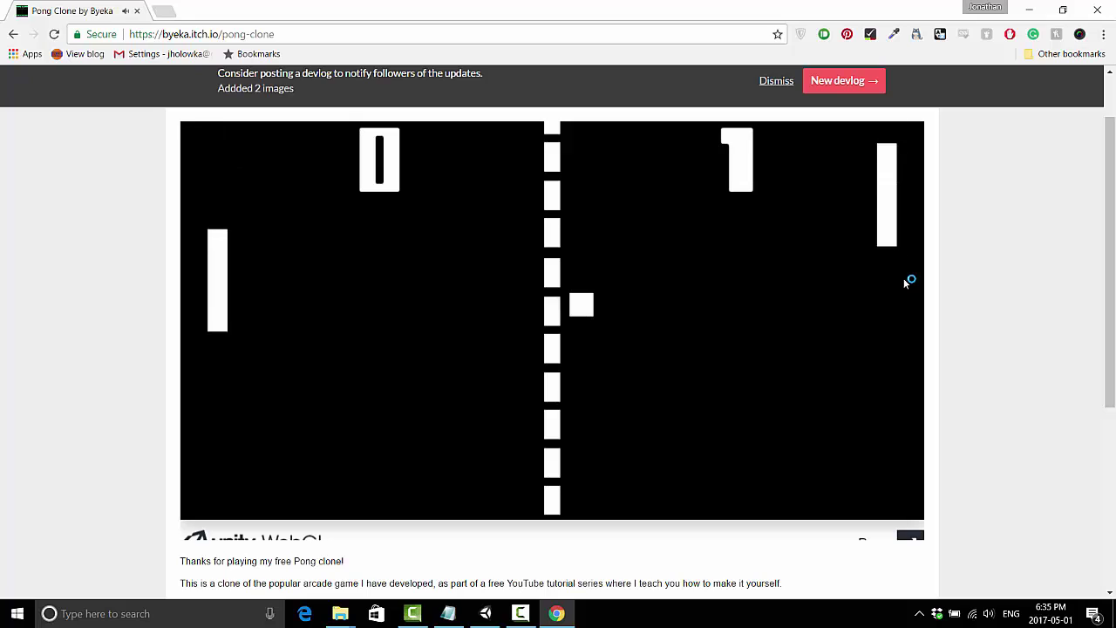
key("Up")
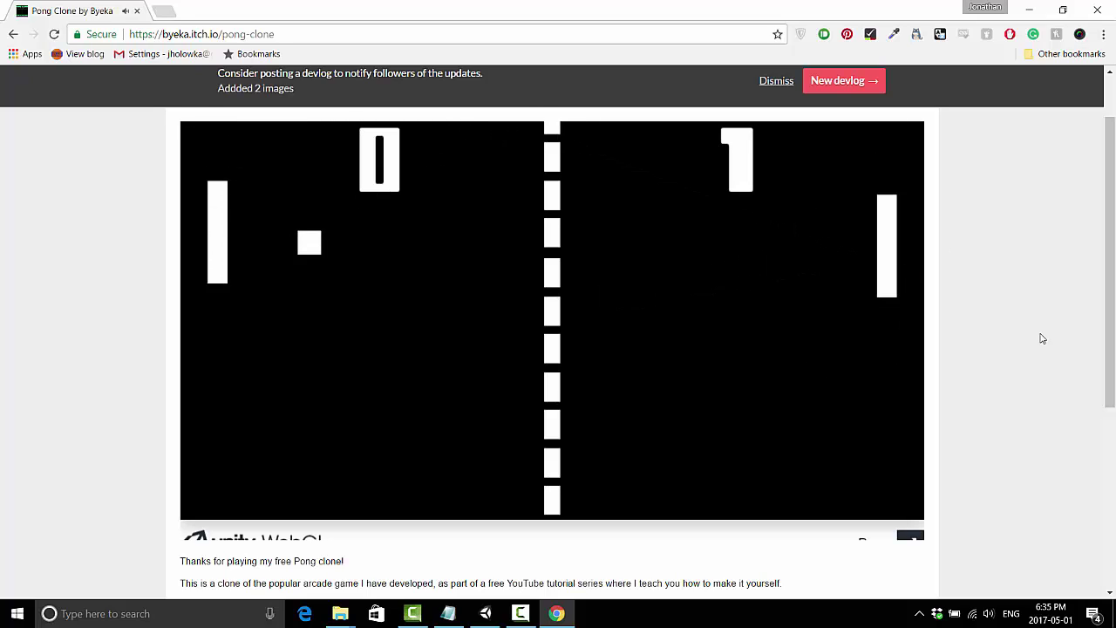
- Review the description and comment section of the game page, and dismiss the suggestion to post a devlog
scroll(1017, 339, "down", 2)
scroll(532, 403, "down", 2)
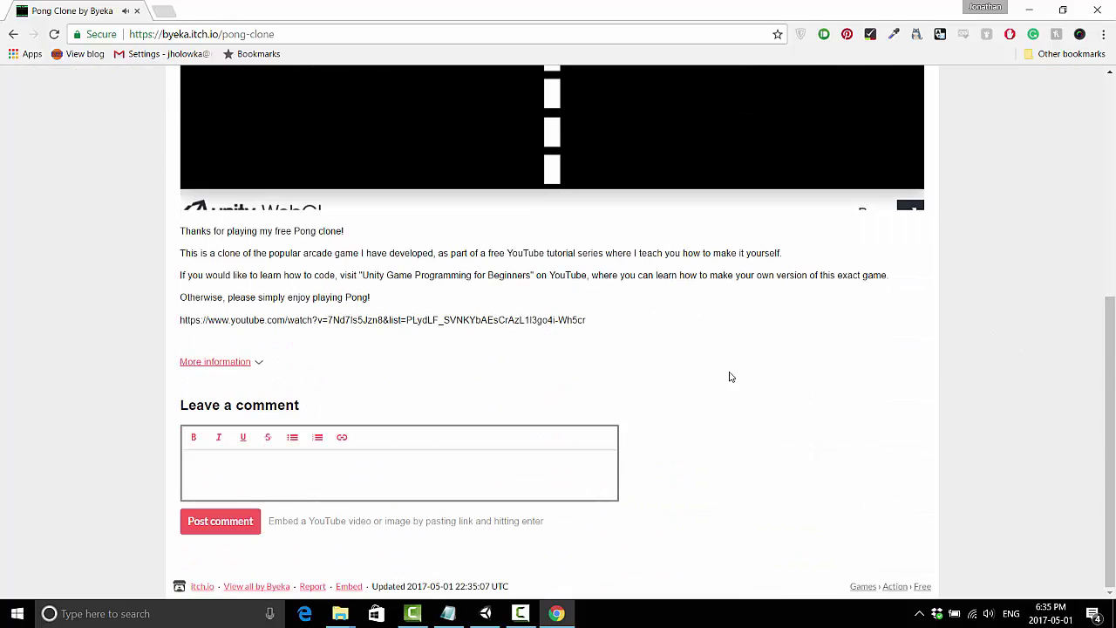
scroll(912, 326, "up", 5)
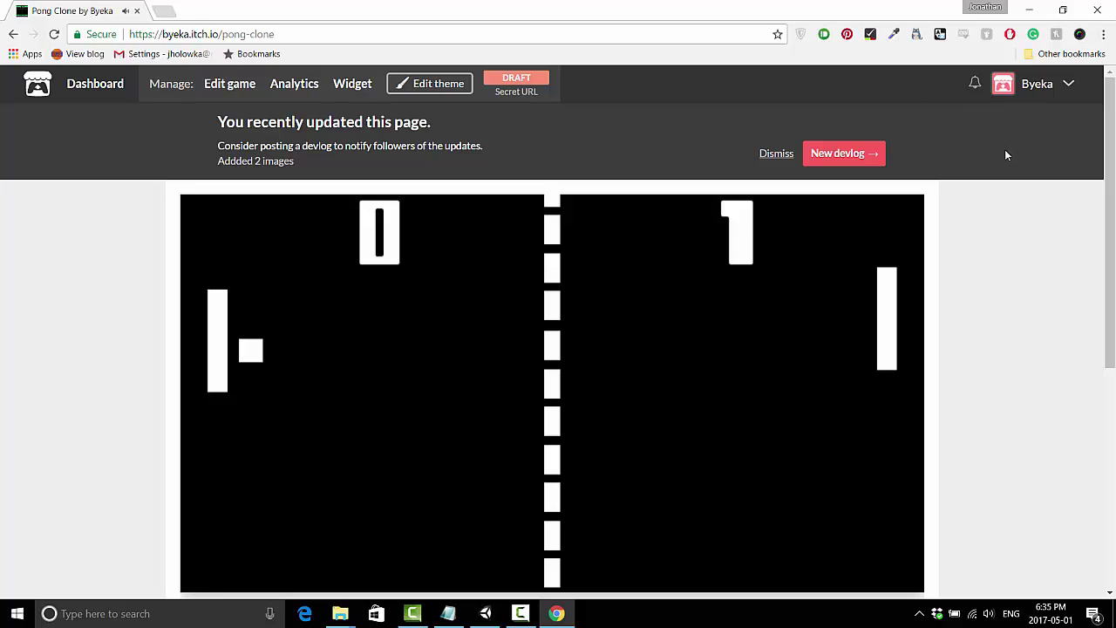
scroll(1002, 263, "down", 5)
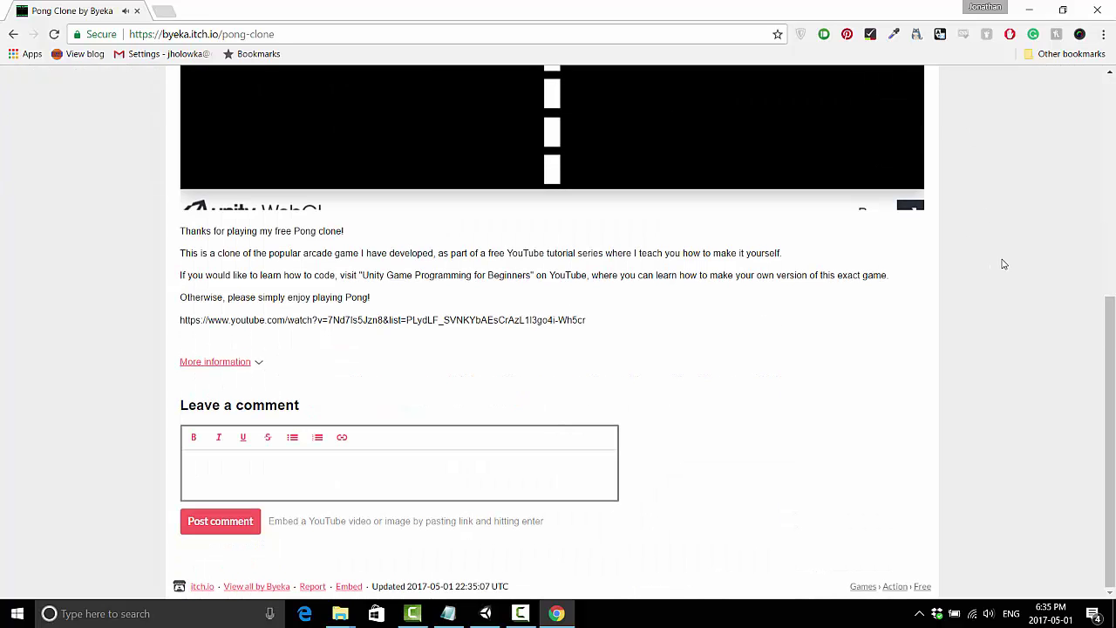
scroll(546, 406, "up", 4)
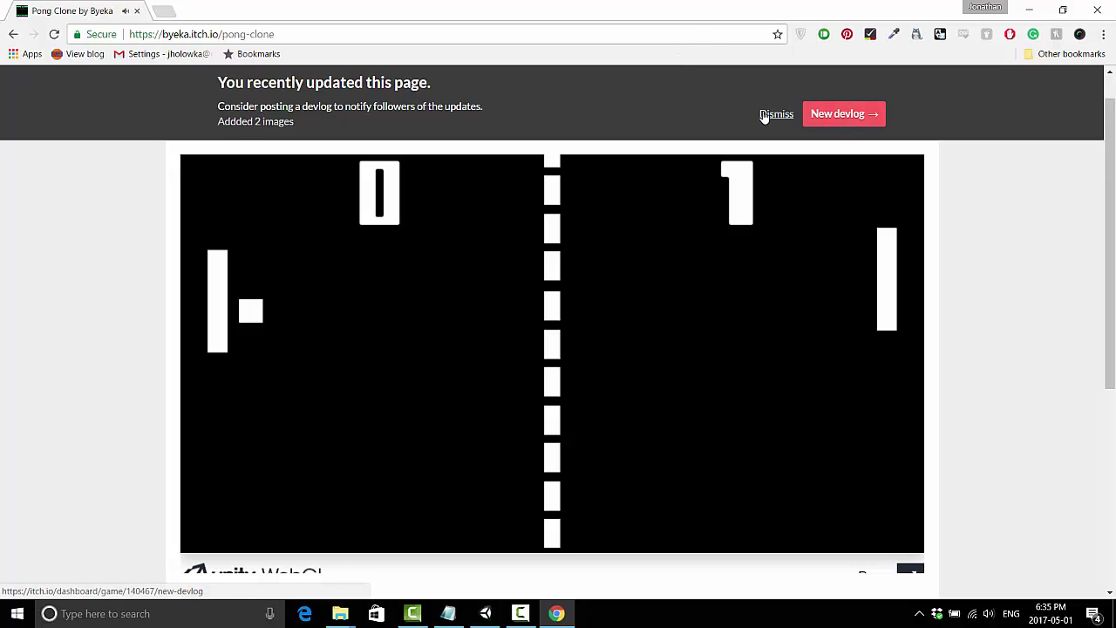
scroll(774, 118, "up", 1)
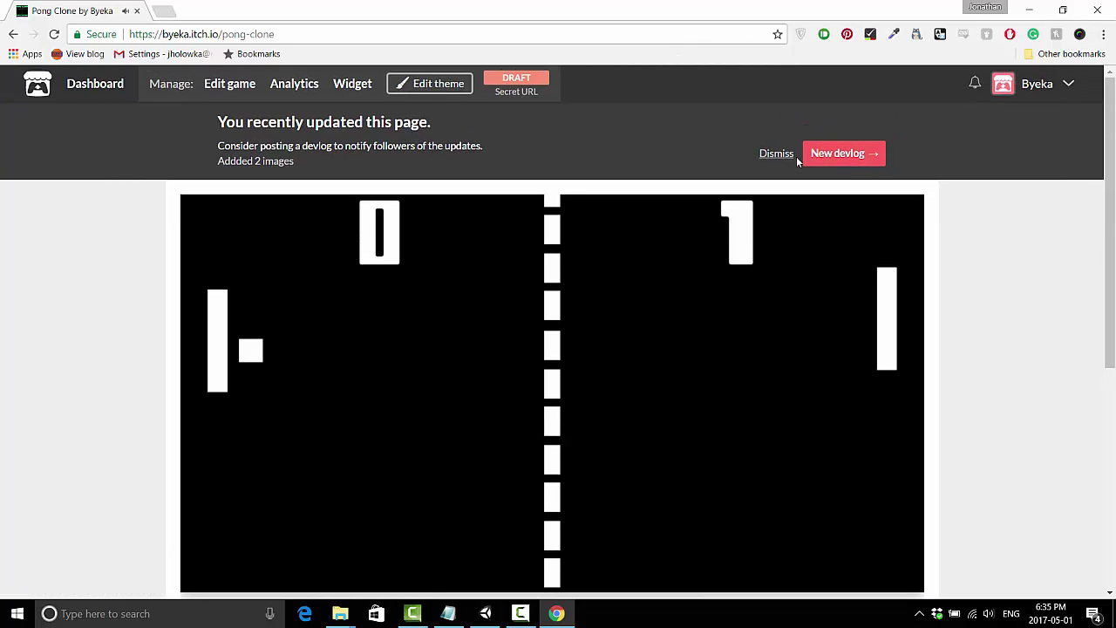
left_click(785, 154)
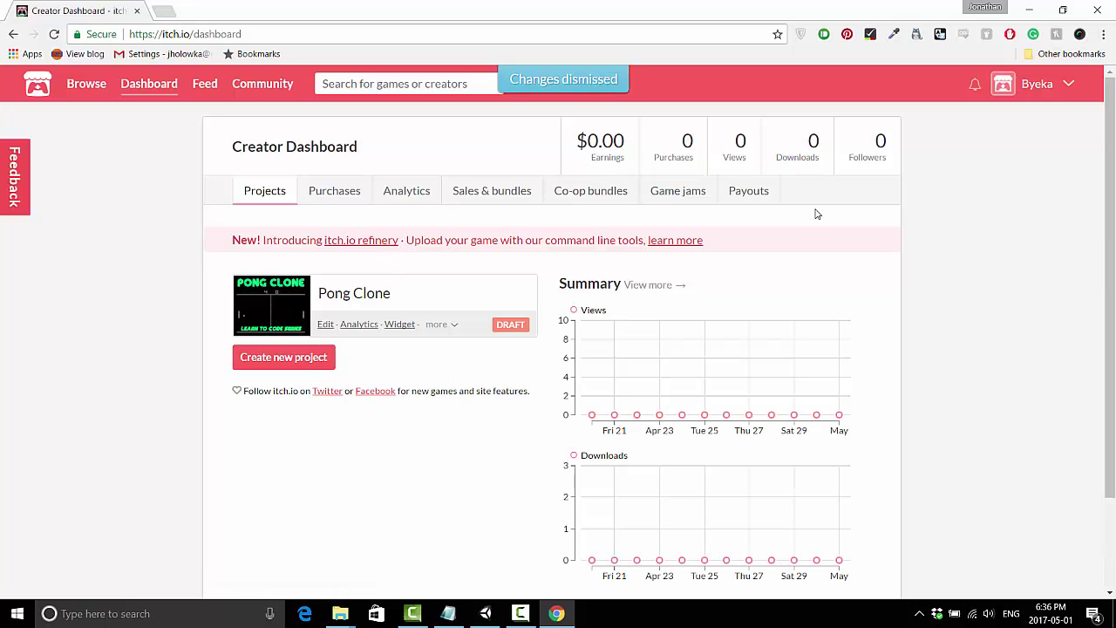
- Open the Pong Clone project from the dashboard, set its visibility to Public in the draft settings, and save the change
scroll(388, 323, "down", 2)
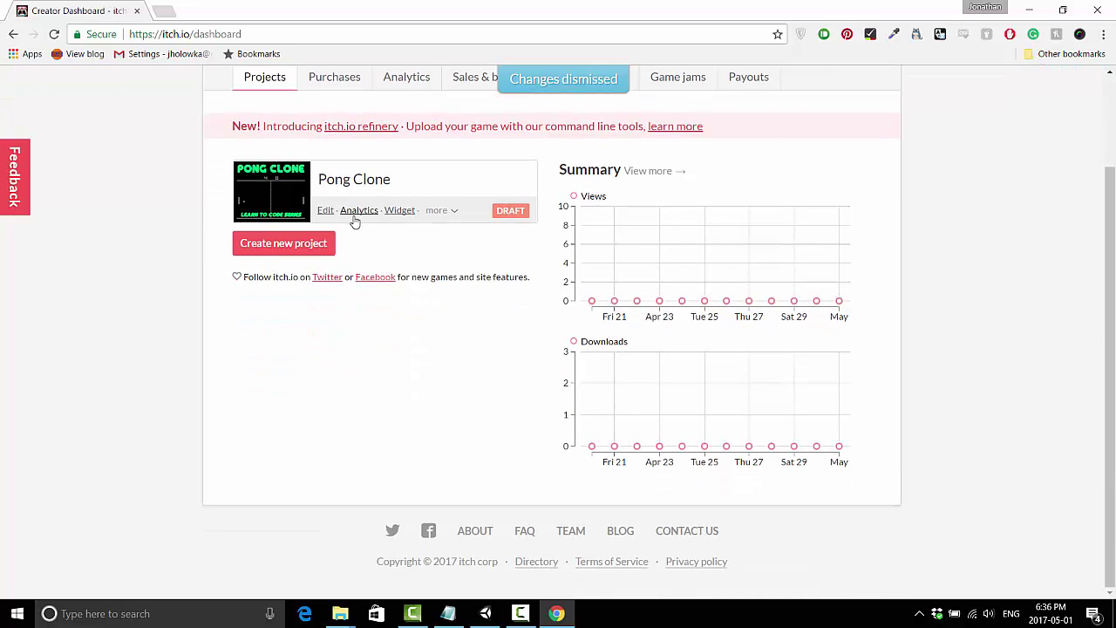
scroll(318, 287, "up", 2)
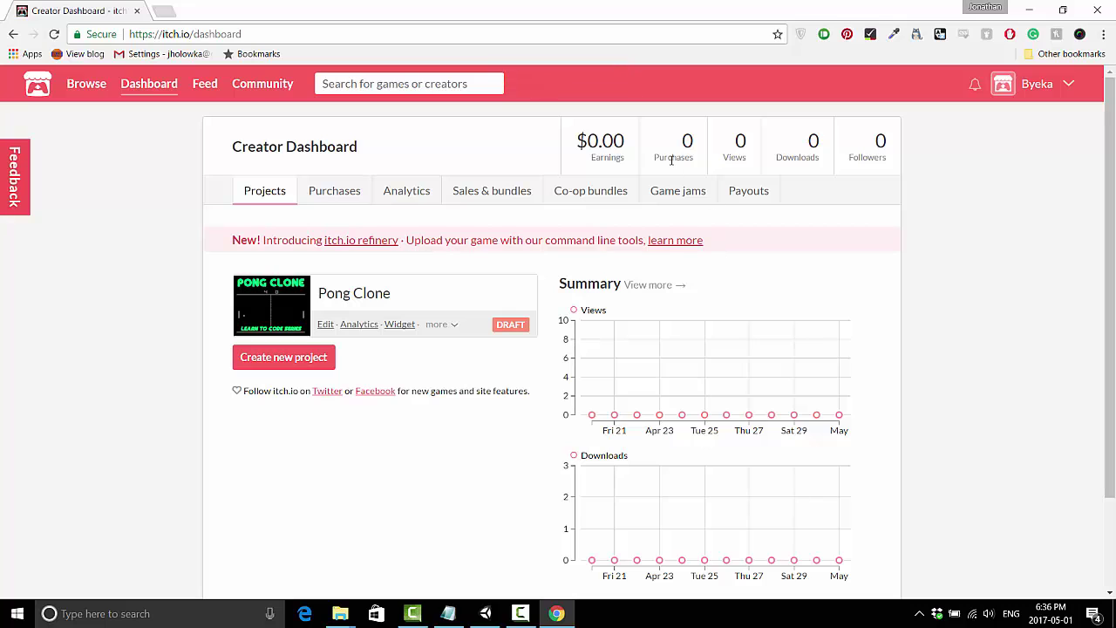
left_click(339, 294)
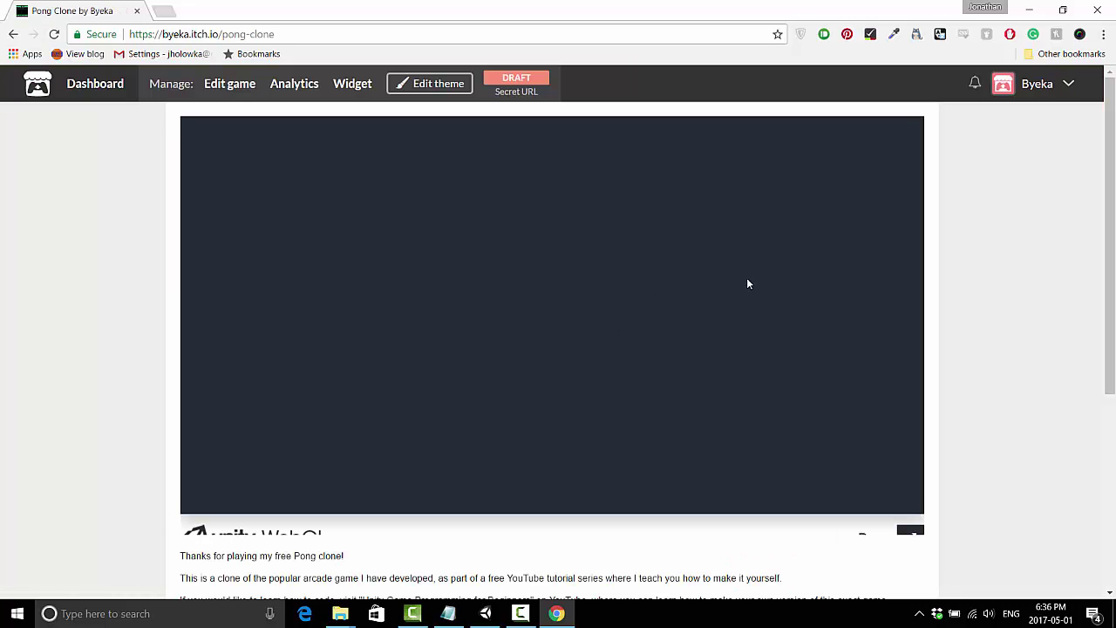
left_click(516, 83)
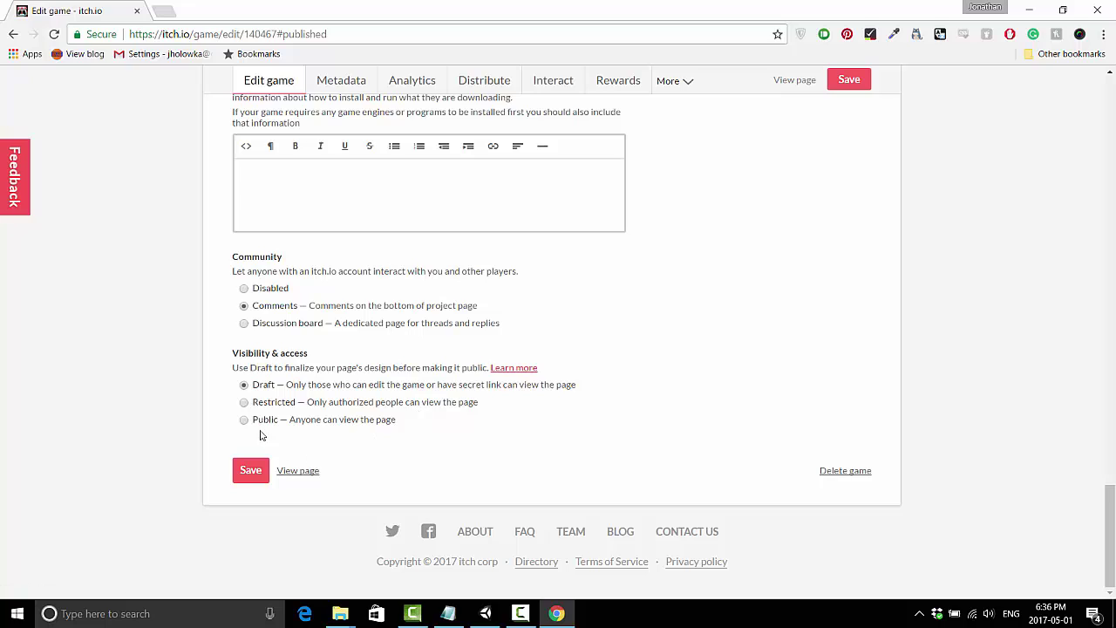
left_click(244, 420)
left_click(446, 420)
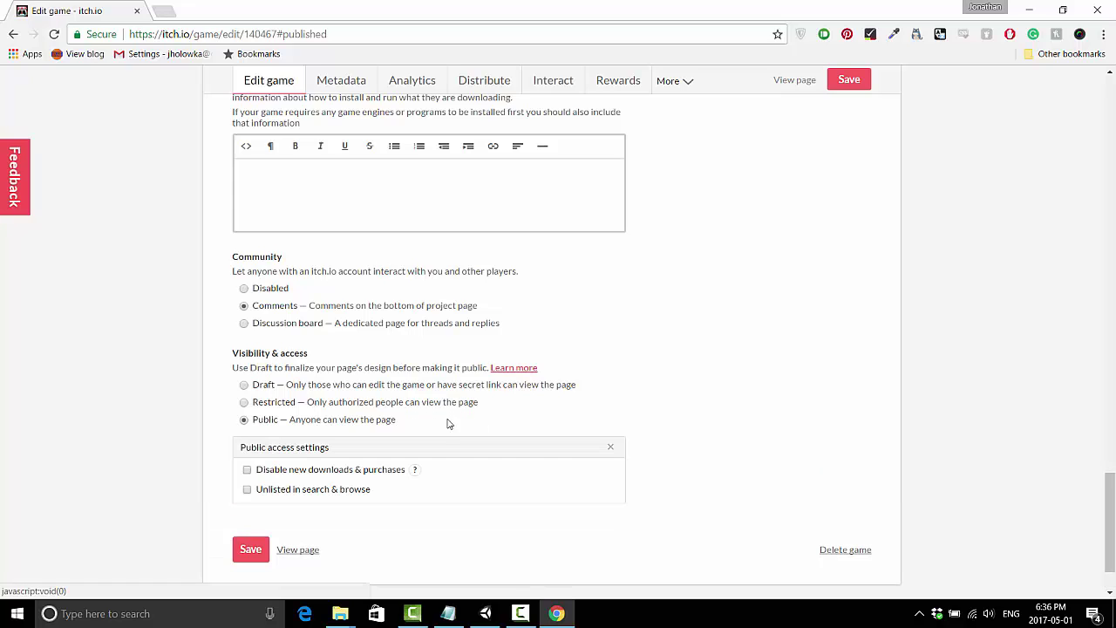
left_click(266, 560)
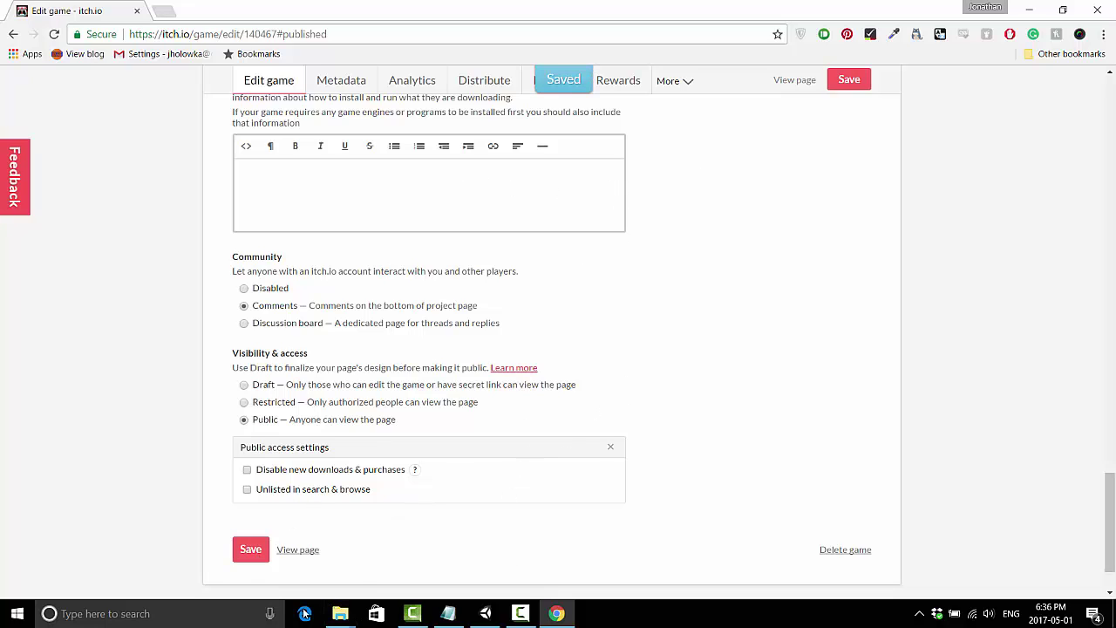
left_click(256, 559)
- View the public Pong Clone page from the game's edit form
scroll(478, 380, "up", 15)
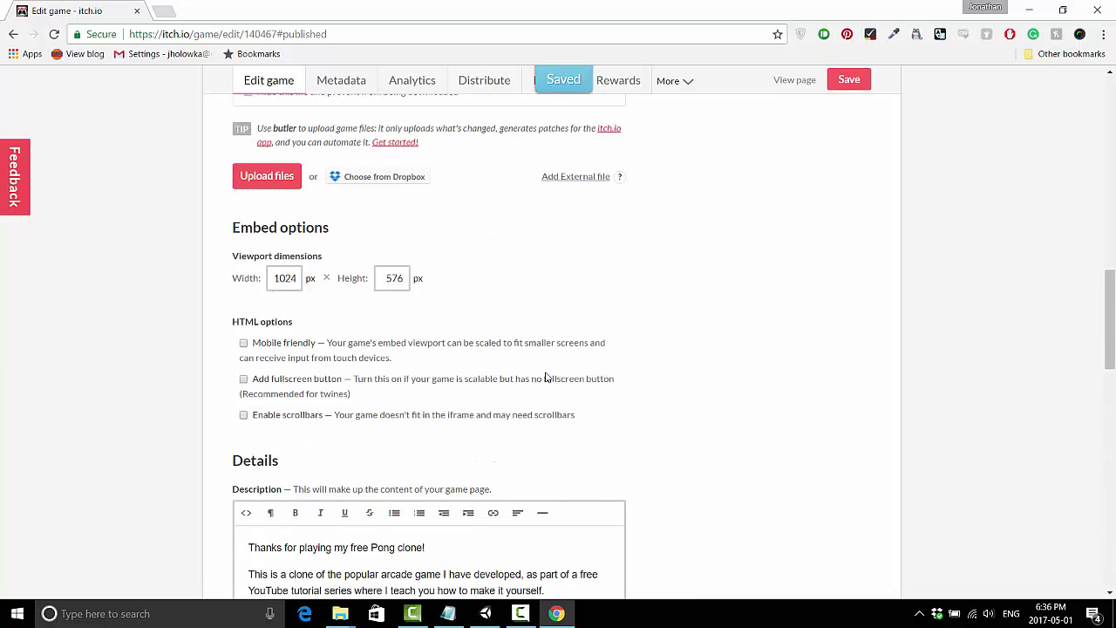
scroll(545, 377, "up", 6)
scroll(817, 193, "up", 8)
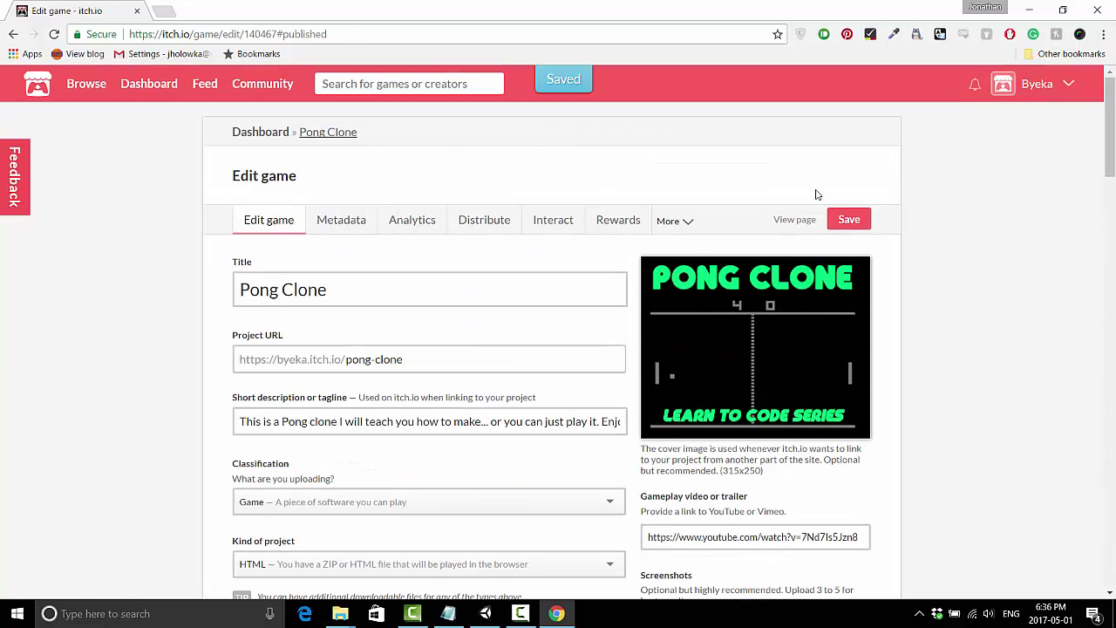
left_click(802, 219)
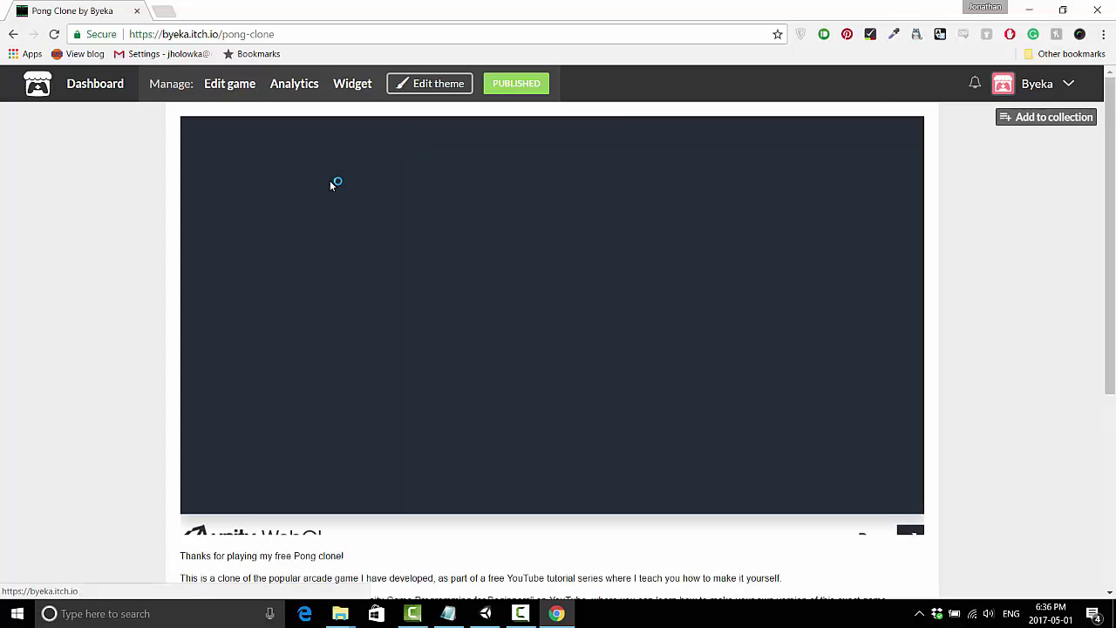